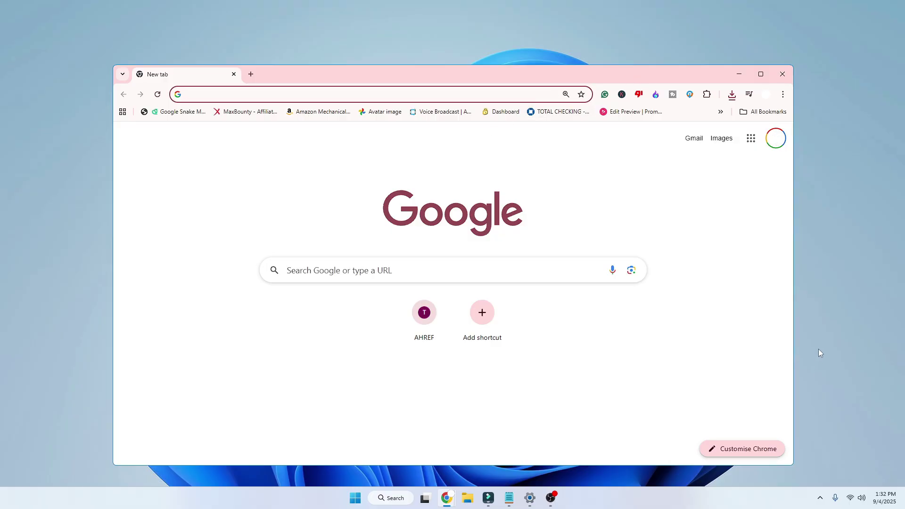
Open the HIX AI chat site and switch the chat model to DeepSeek-R1.
{"action": "type", "text": "hix.ai"}
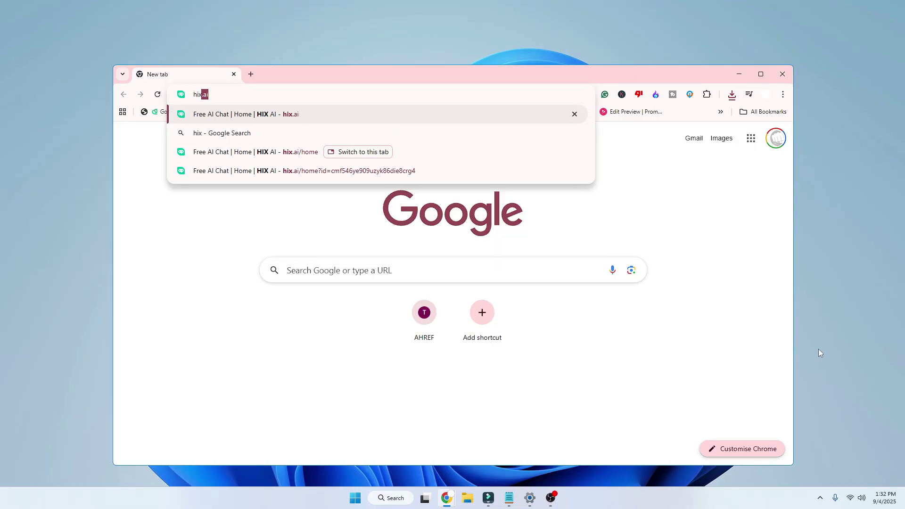
{"action": "key", "text": "Return"}
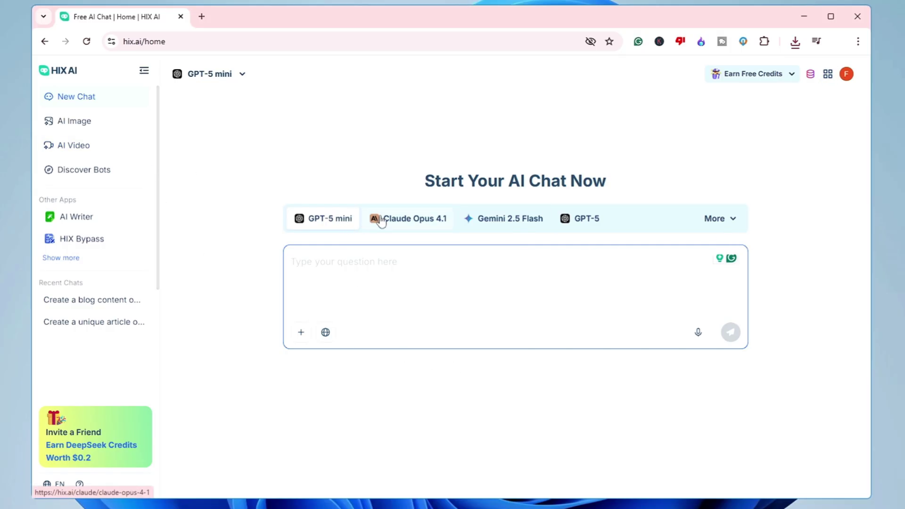
{"action": "left_click", "coordinate": [732, 222]}
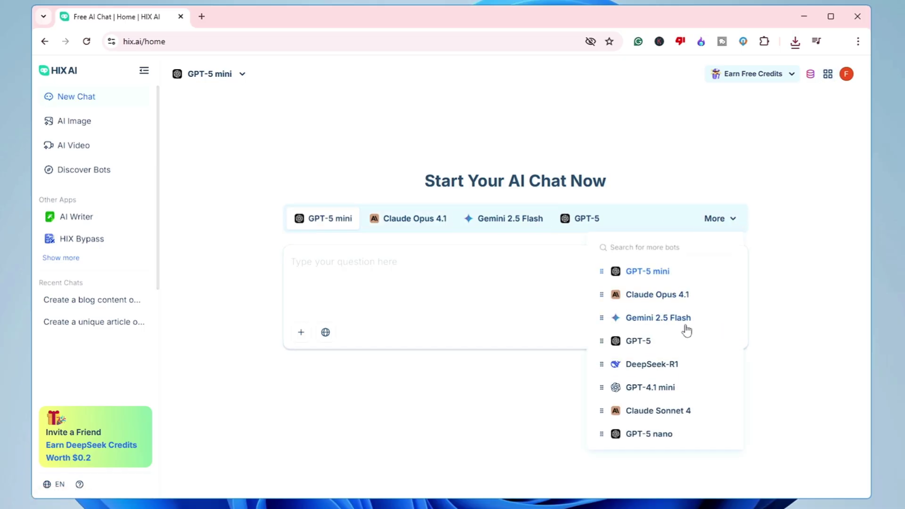
{"action": "left_click", "coordinate": [655, 365]}
Ask DeepSeek-R1 to 'Write a blog on Does ROBOT VACUUM Really Work', accepting Grammarly's fix.
{"action": "type", "text": "W"}
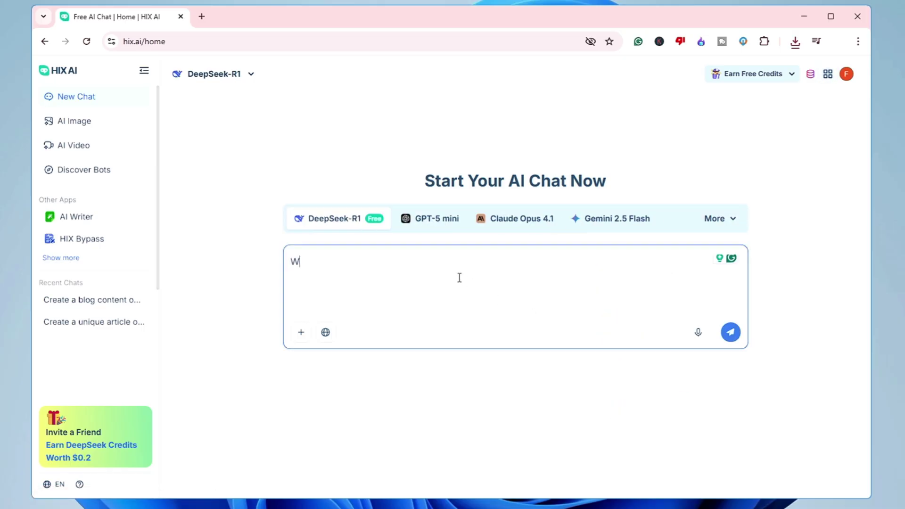
{"action": "type", "text": "rite a blog on Does ROBOT "}
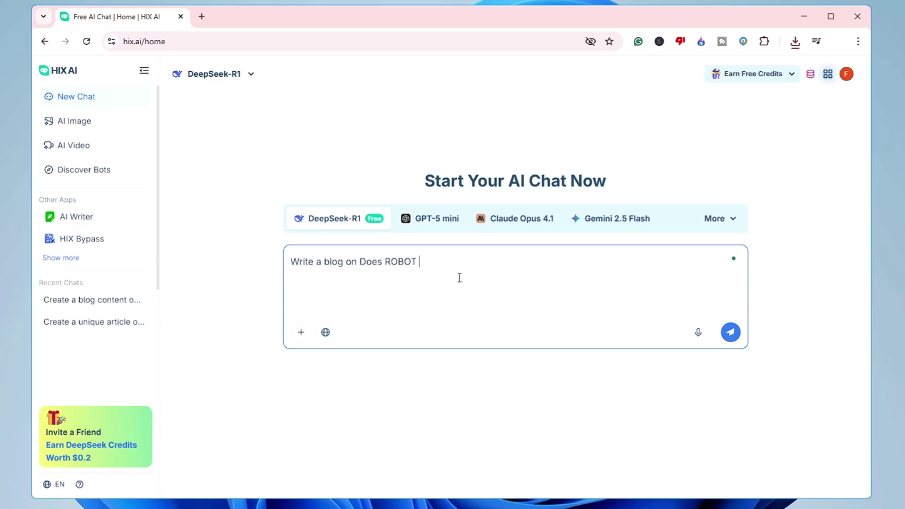
{"action": "type", "text": "VACUUM Really Works?"}
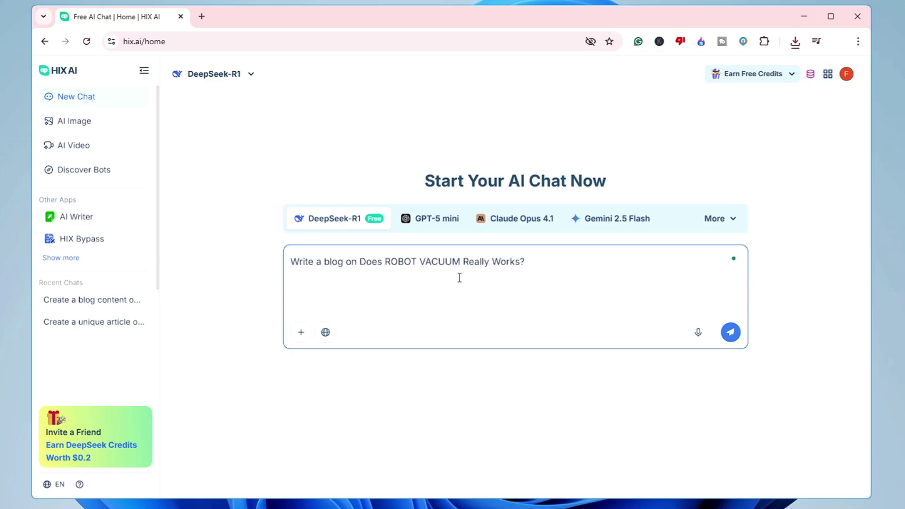
{"action": "mouse_move", "coordinate": [515, 278]}
{"action": "left_click", "coordinate": [505, 298]}
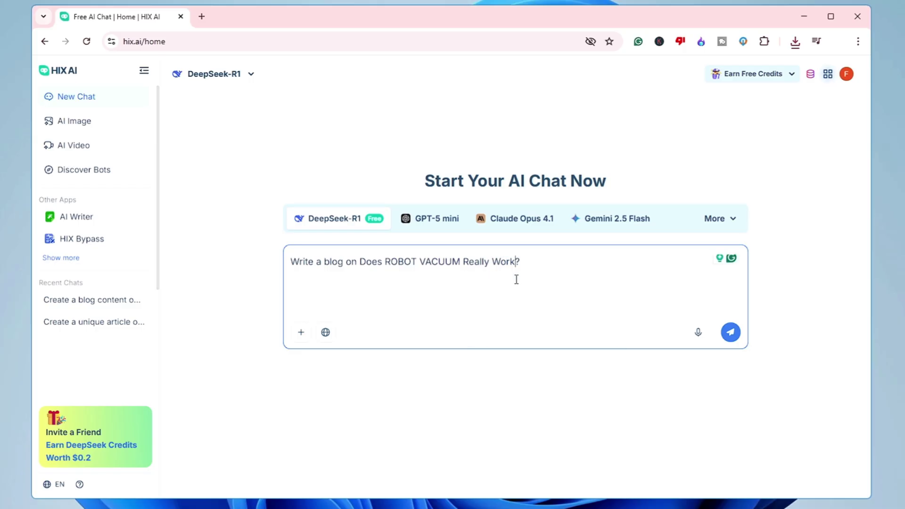
{"action": "left_click", "coordinate": [731, 332]}
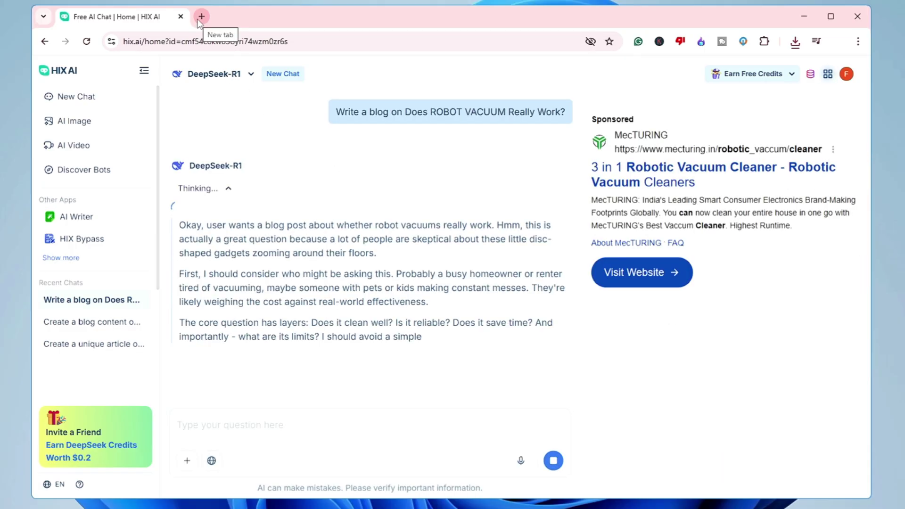
{"action": "scroll", "coordinate": [231, 163], "scroll_direction": "down", "scroll_amount": 1}
{"action": "scroll", "coordinate": [232, 163], "scroll_direction": "down", "scroll_amount": 1}
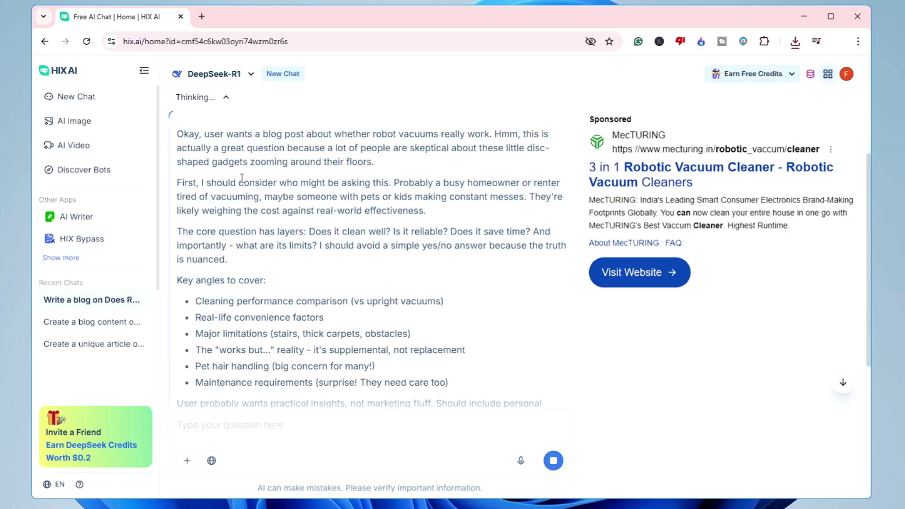
{"action": "scroll", "coordinate": [245, 179], "scroll_direction": "down", "scroll_amount": 2}
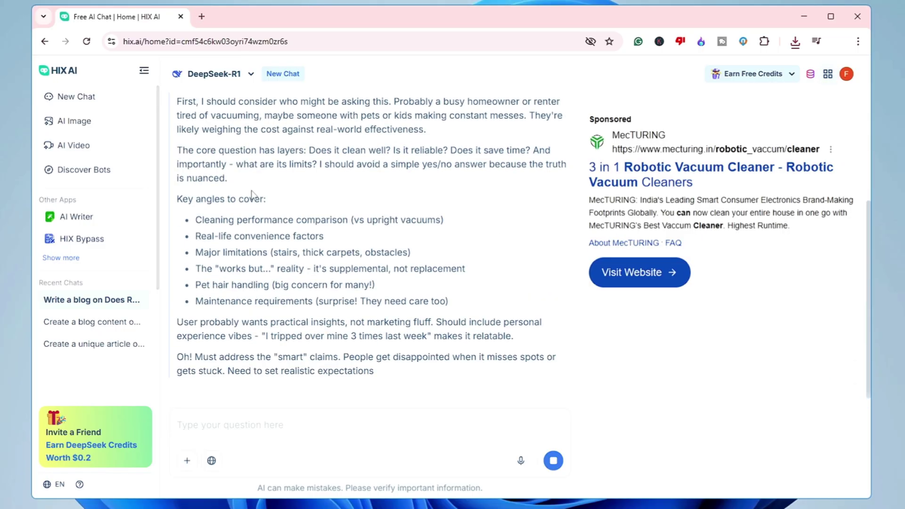
{"action": "key", "text": "ctrl+t"}
Search Google for 'gptzero' and open the GPTZero website.
{"action": "type", "text": "gptzero"}
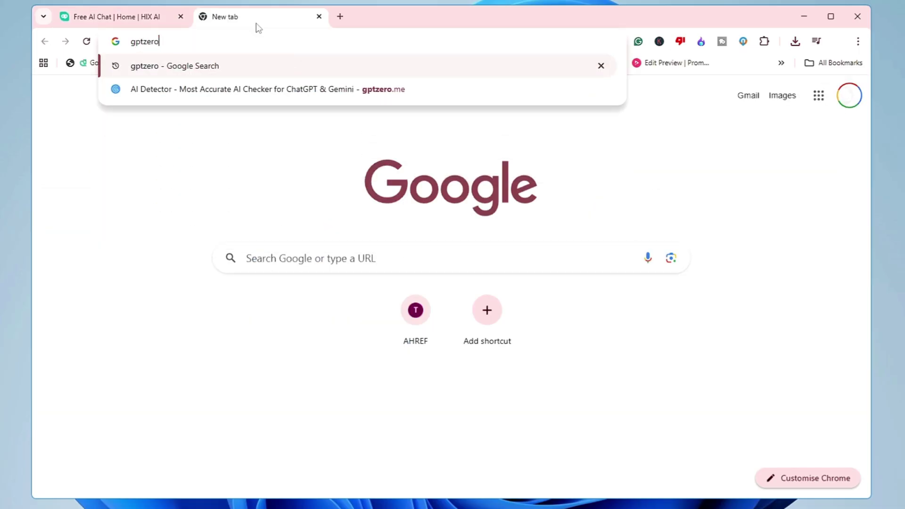
{"action": "key", "text": "Return"}
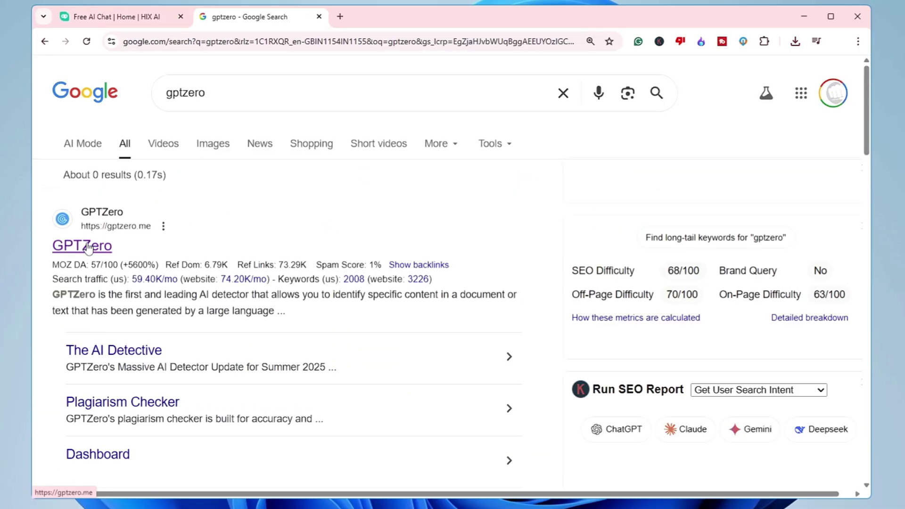
{"action": "left_click", "coordinate": [87, 244]}
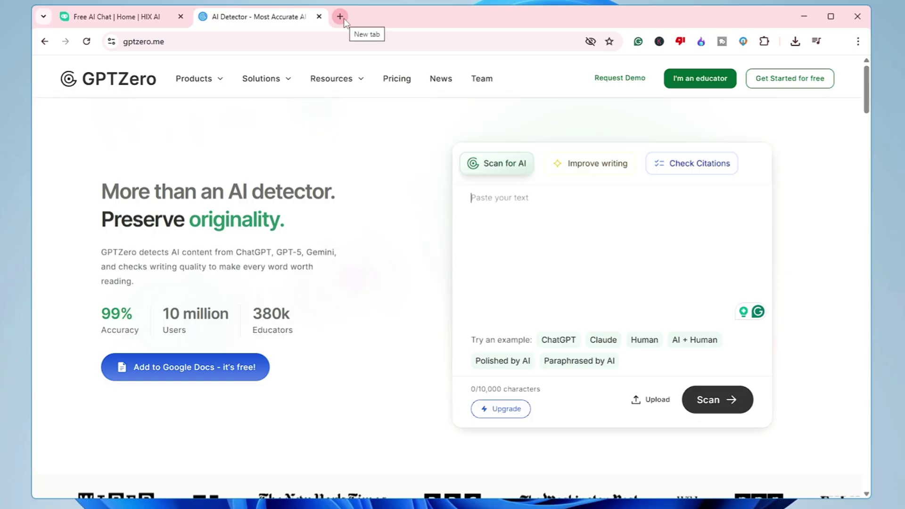
Load QuillBot's AI Humanizer page in a new tab.
{"action": "left_click", "coordinate": [339, 16]}
{"action": "type", "text": "quilbo"}
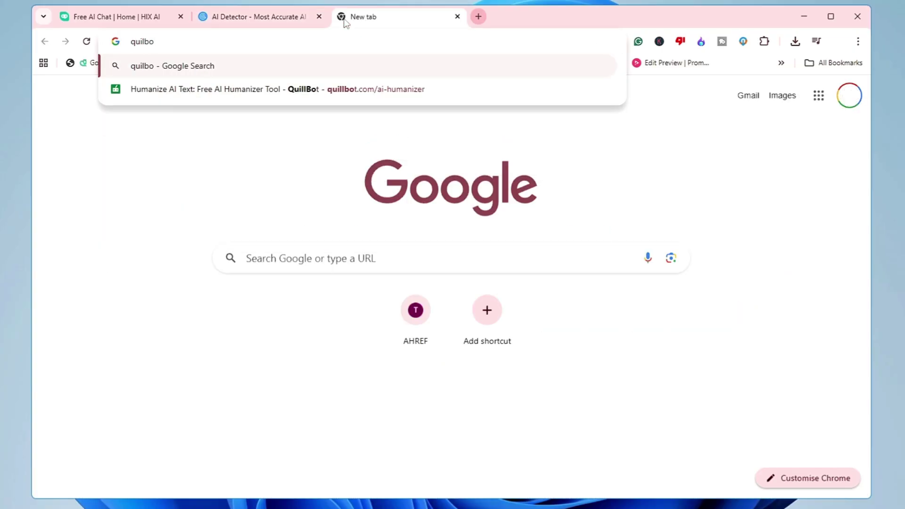
{"action": "key", "text": "Down"}
{"action": "key", "text": "Return"}
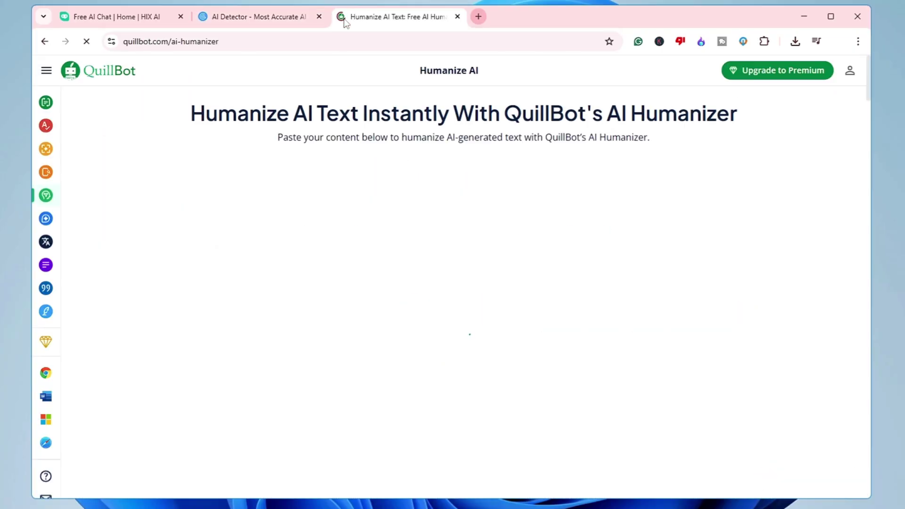
Find and open the Copyleaks AI Detector page in another new tab.
{"action": "left_click", "coordinate": [478, 16]}
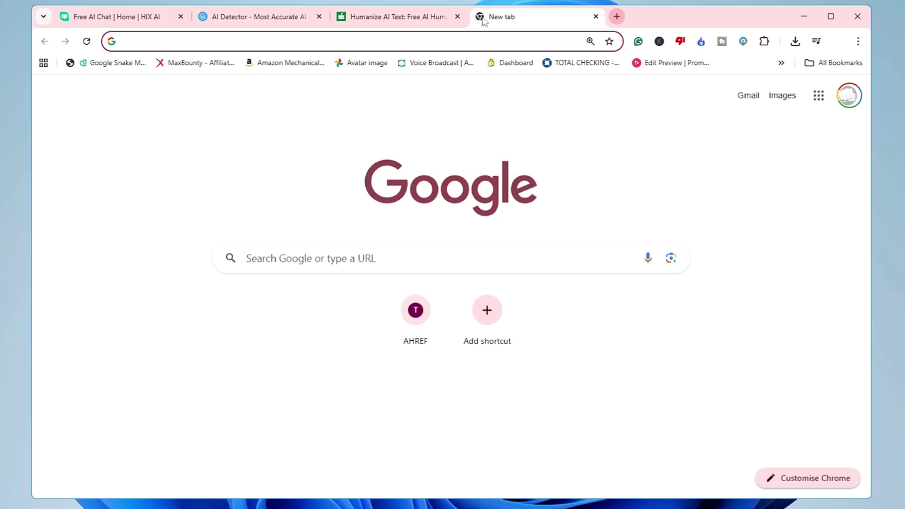
{"action": "type", "text": "copyleaks"}
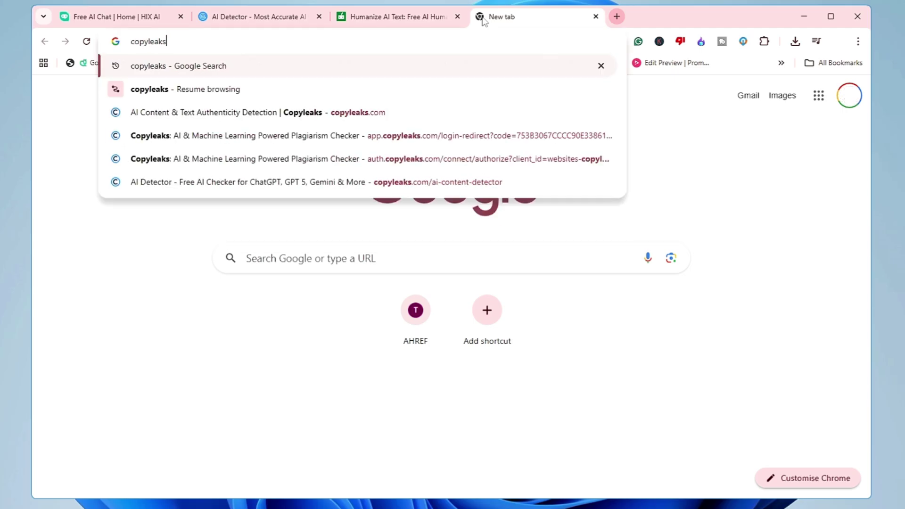
{"action": "type", "text": " ai detetcor"}
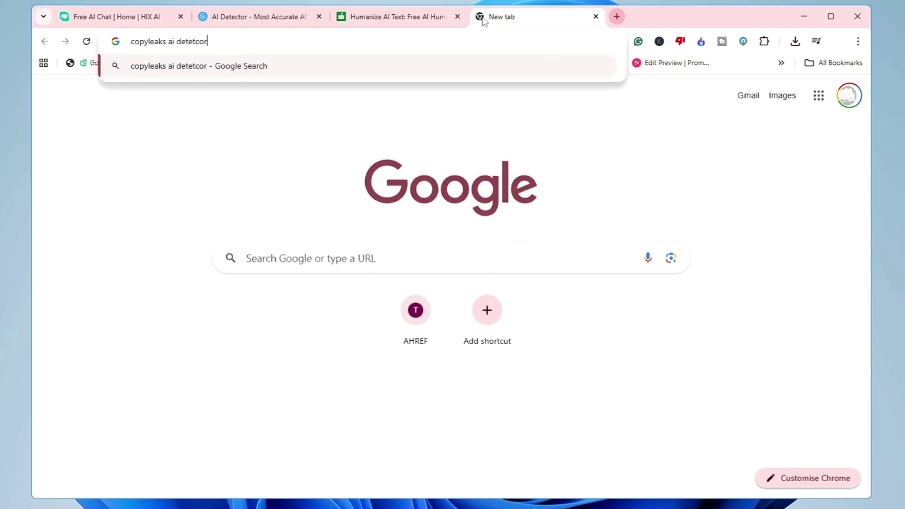
{"action": "key", "text": "Return"}
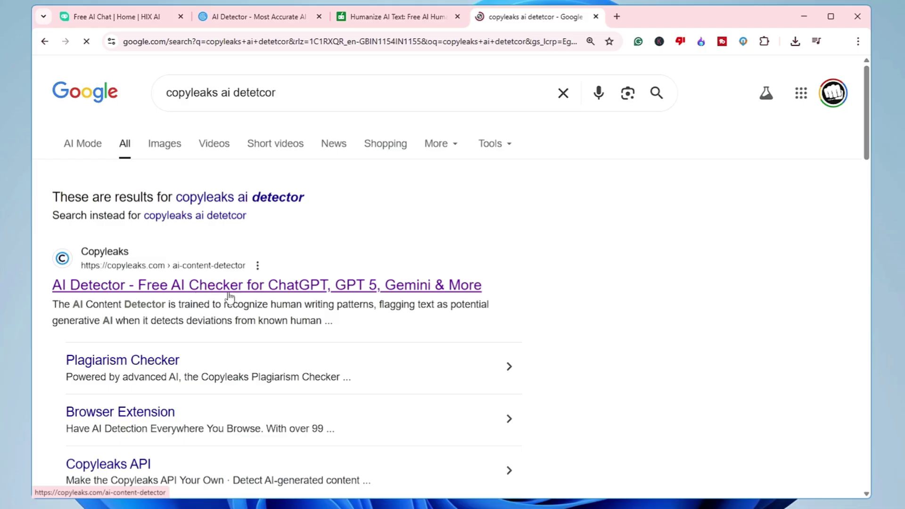
{"action": "left_click", "coordinate": [226, 306]}
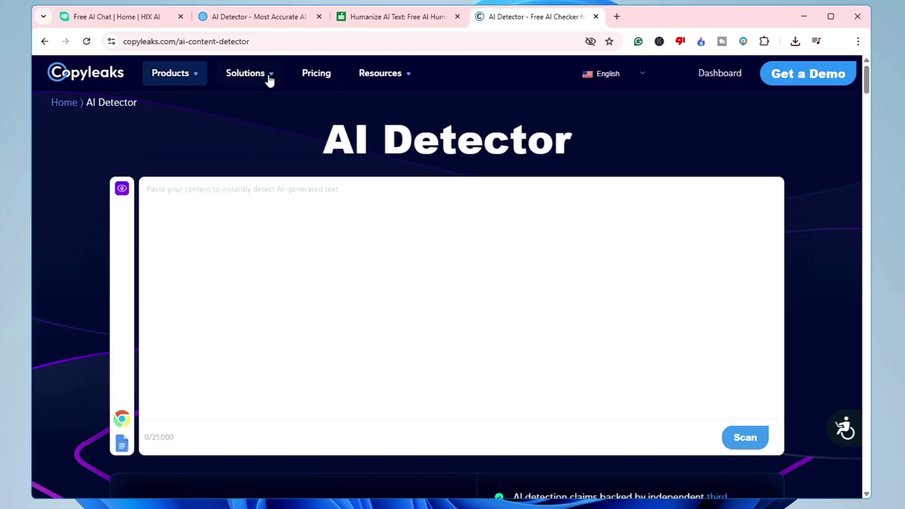
Check the GPTZero, QuillBot and Copyleaks tabs in turn.
{"action": "left_click", "coordinate": [271, 12]}
{"action": "left_click", "coordinate": [383, 18]}
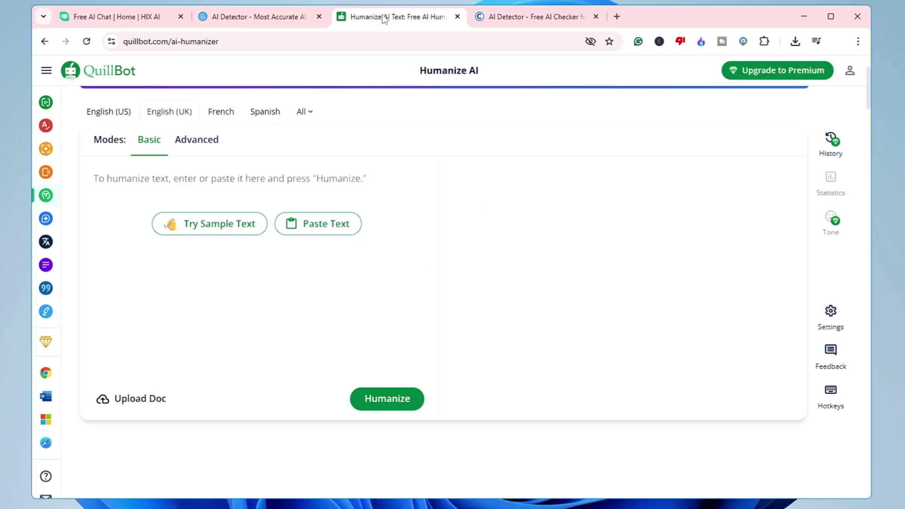
{"action": "left_click", "coordinate": [514, 19]}
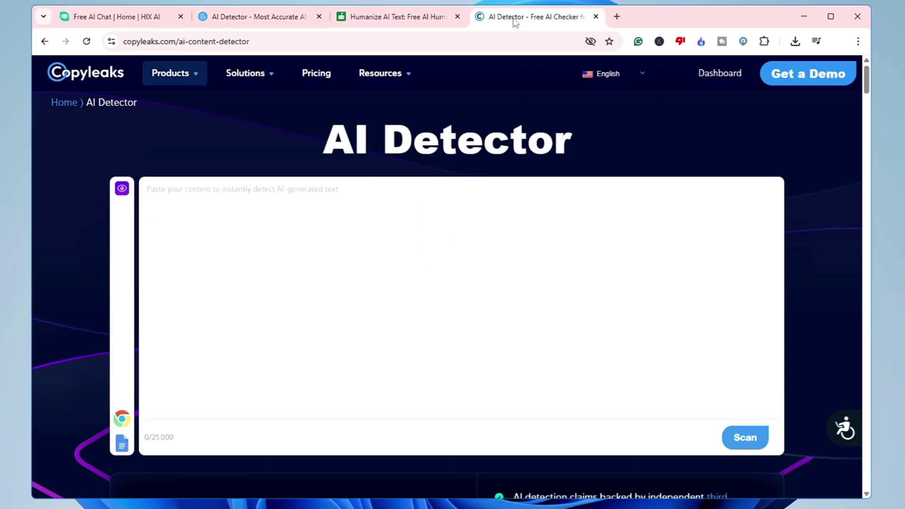
Scroll to the end of DeepSeek-R1's reply in HIX AI, copy the whole blog, and switch to GPTZero.
{"action": "left_click", "coordinate": [117, 20]}
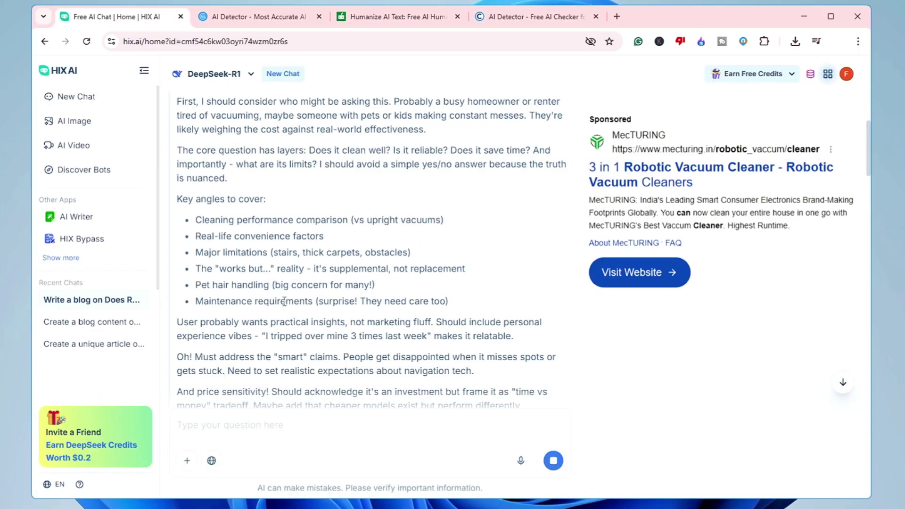
{"action": "scroll", "coordinate": [284, 301], "scroll_direction": "down", "scroll_amount": 20}
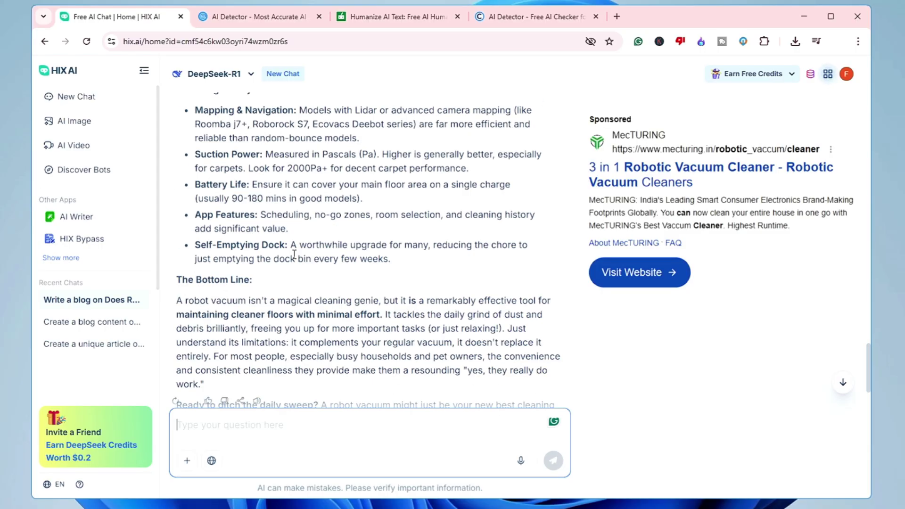
{"action": "scroll", "coordinate": [293, 256], "scroll_direction": "down", "scroll_amount": 4}
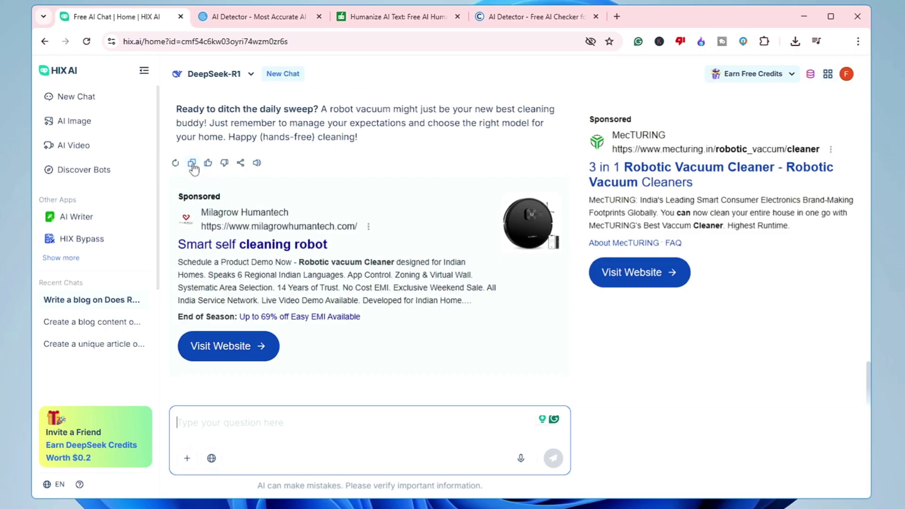
{"action": "left_click", "coordinate": [192, 163]}
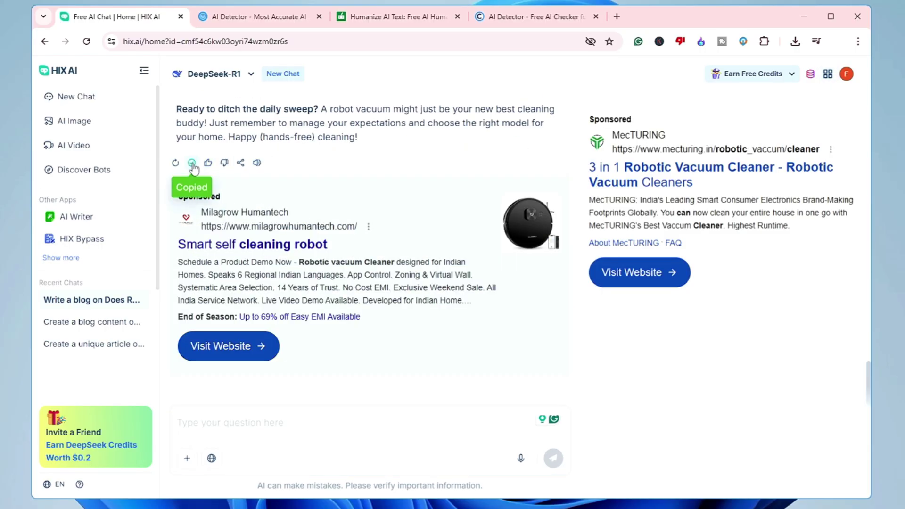
{"action": "left_click", "coordinate": [265, 20]}
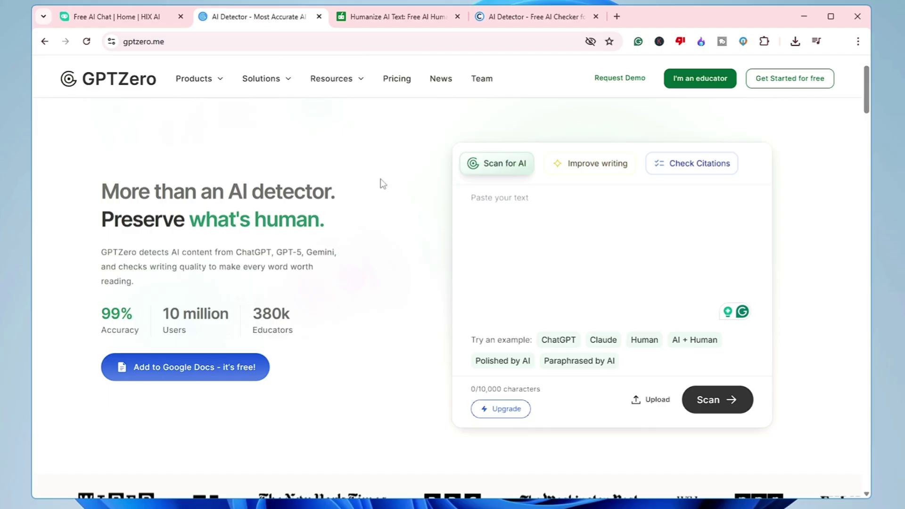
Paste the blog into GPTZero and start its scan.
{"action": "left_click", "coordinate": [542, 236]}
{"action": "key", "text": "ctrl+v"}
{"action": "left_click", "coordinate": [708, 402]}
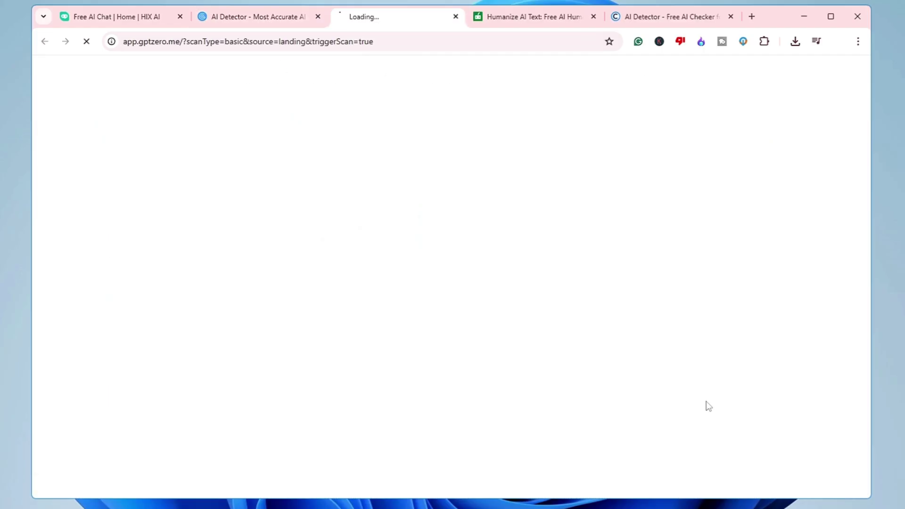
Paste the article into QuillBot's AI Detector and run Detect AI.
{"action": "left_click", "coordinate": [516, 20]}
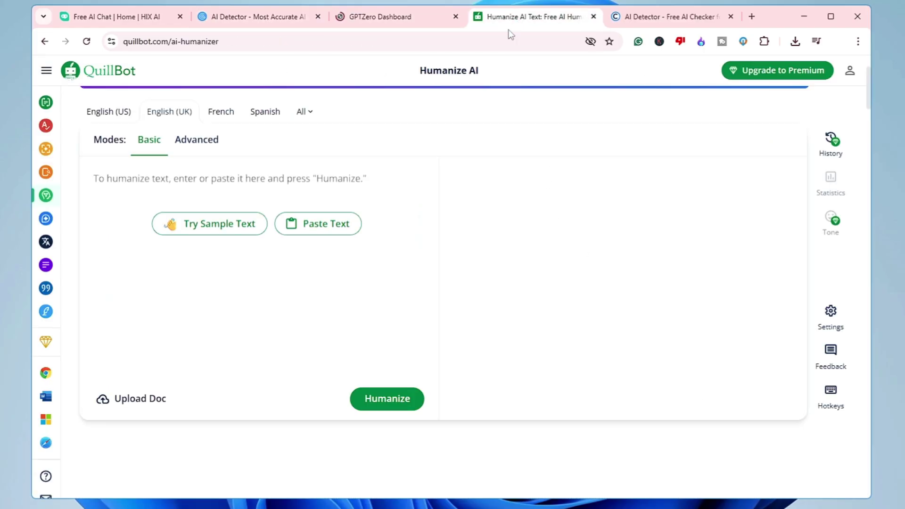
{"action": "left_click", "coordinate": [45, 149]}
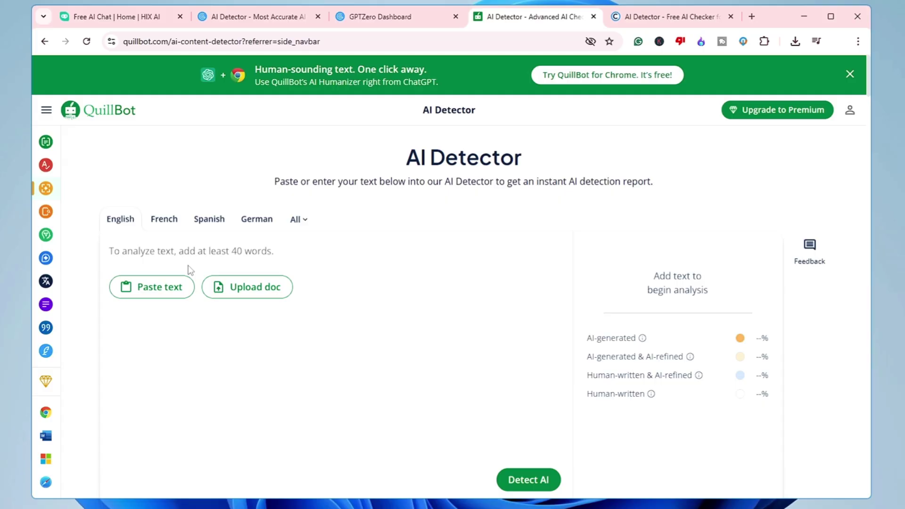
{"action": "left_click", "coordinate": [188, 282]}
{"action": "scroll", "coordinate": [370, 307], "scroll_direction": "down", "scroll_amount": 5}
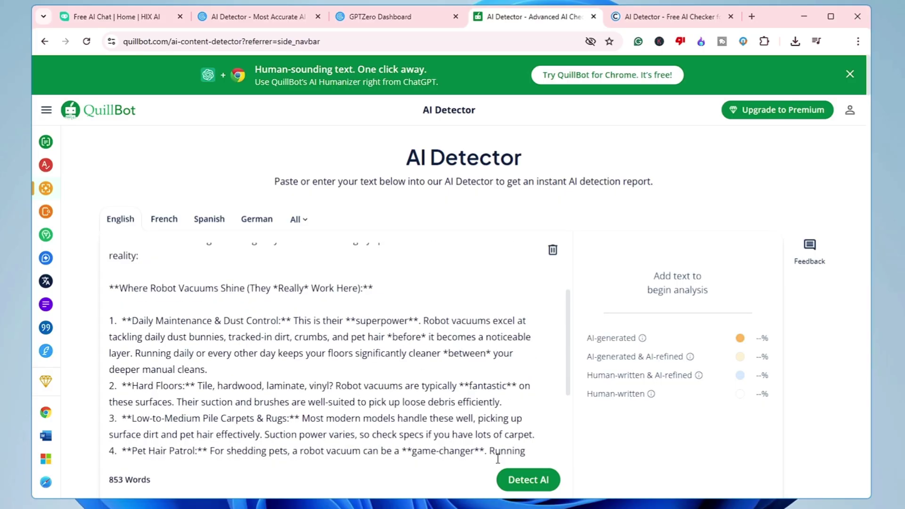
{"action": "left_click", "coordinate": [527, 480]}
Paste the article into the Copyleaks AI Detector text box.
{"action": "left_click", "coordinate": [629, 21]}
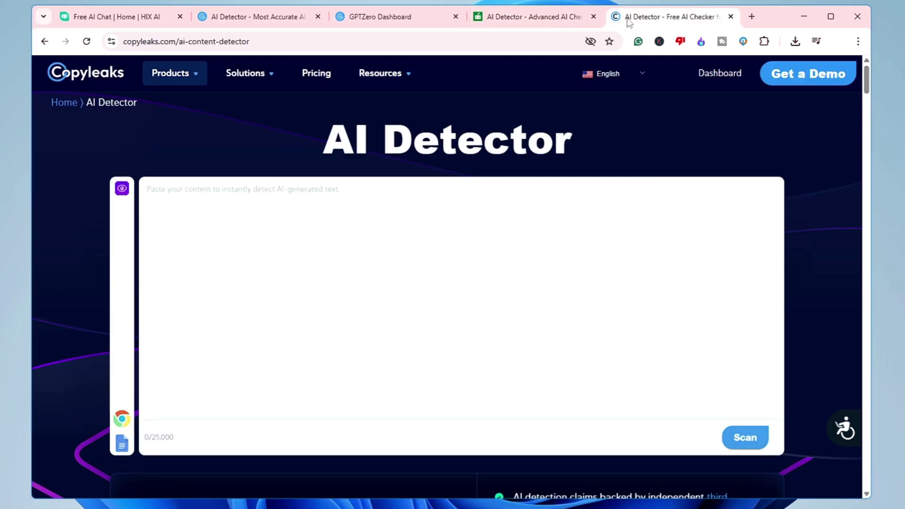
{"action": "left_click", "coordinate": [319, 206]}
{"action": "key", "text": "ctrl+v"}
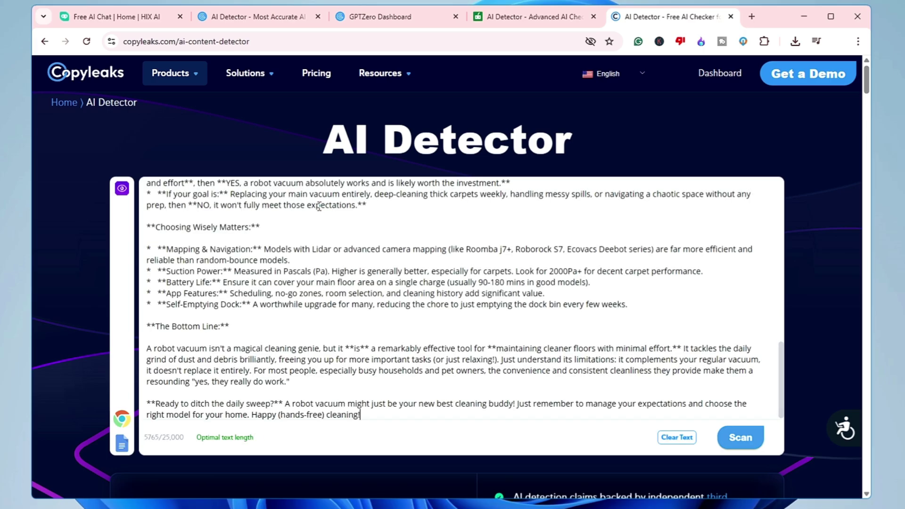
Start the Copyleaks scan and review GPTZero's 100% AI-generated verdict.
{"action": "left_click", "coordinate": [740, 437]}
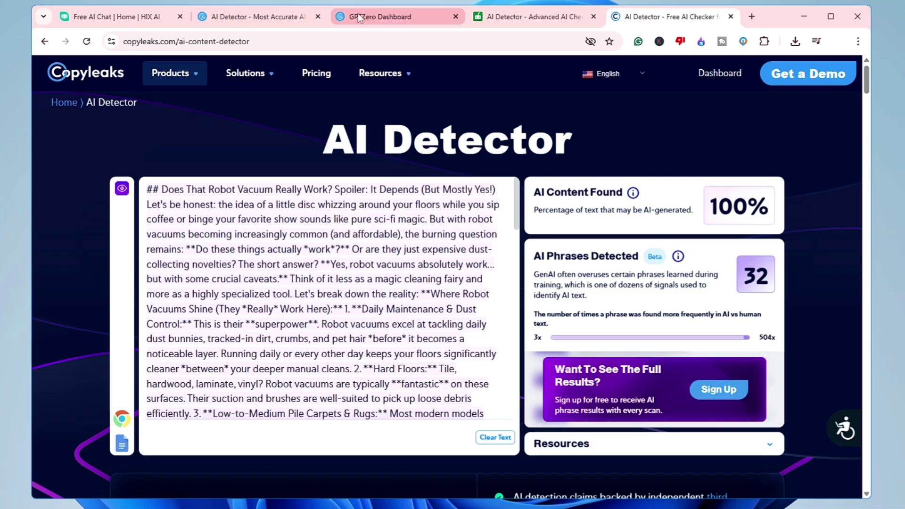
{"action": "left_click", "coordinate": [357, 13]}
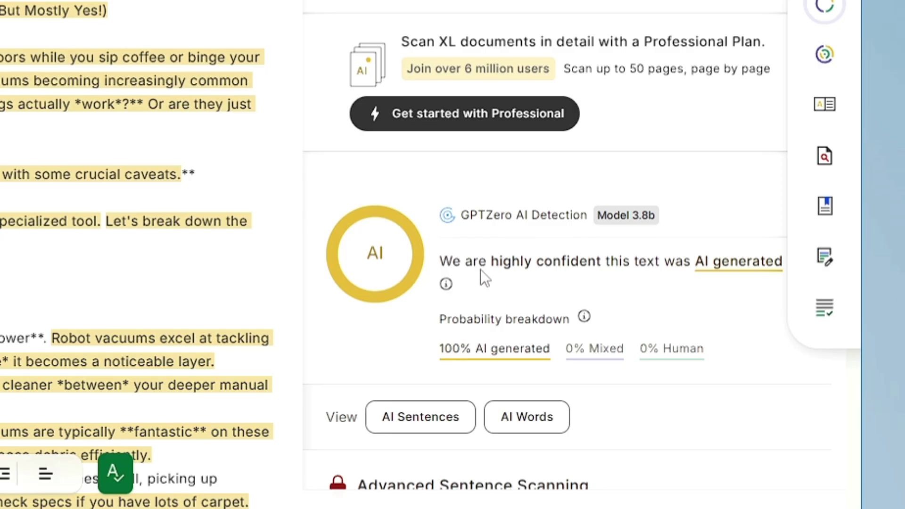
{"action": "left_click_drag", "start_coordinate": [442, 260], "coordinate": [696, 285]}
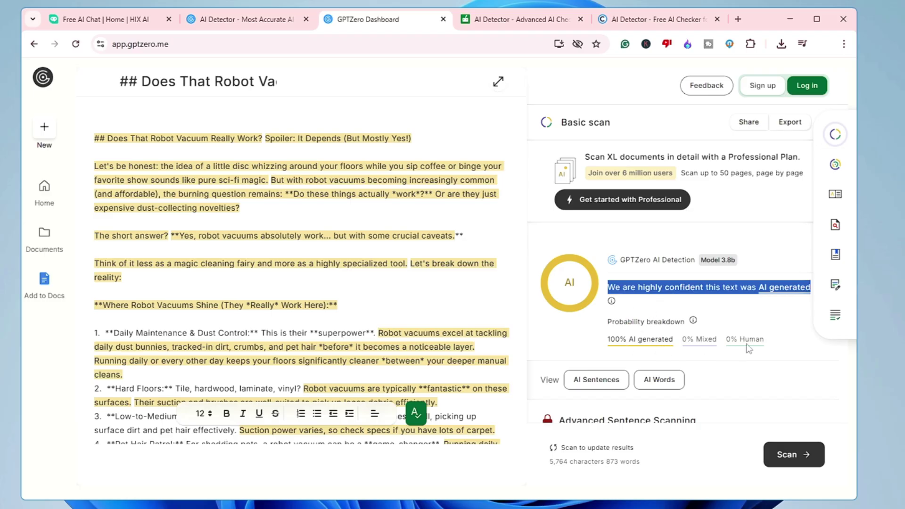
Compare QuillBot's 56% AI and Copyleaks' 100% AI scores, then open a blank tab.
{"action": "left_click", "coordinate": [507, 21]}
{"action": "scroll", "coordinate": [627, 305], "scroll_direction": "down", "scroll_amount": 3}
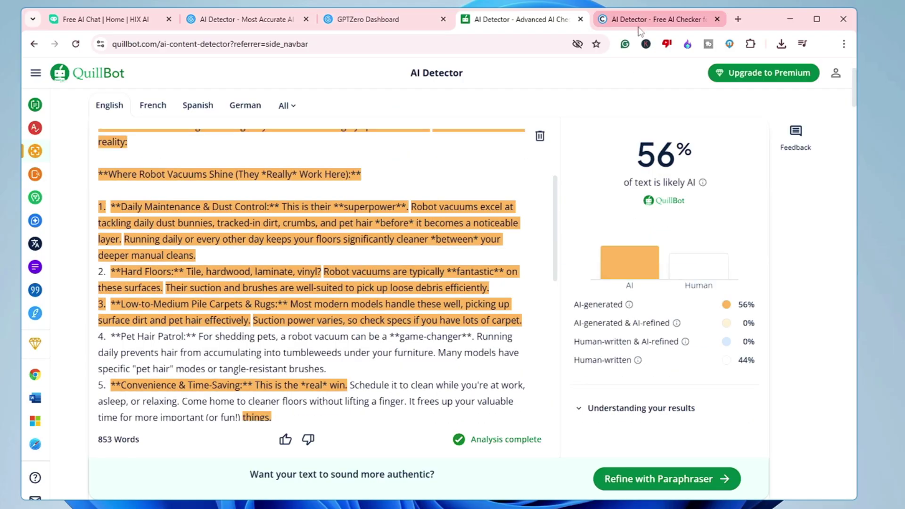
{"action": "left_click", "coordinate": [640, 26]}
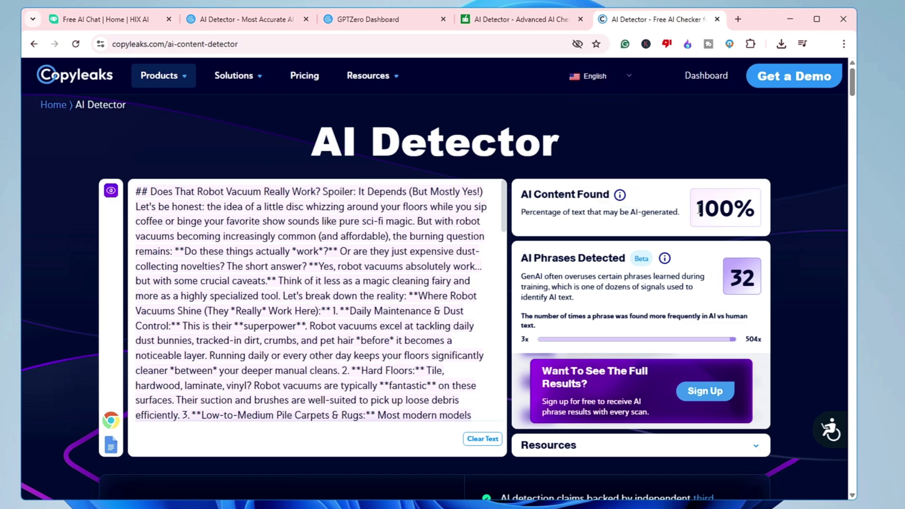
{"action": "left_click_drag", "start_coordinate": [699, 209], "coordinate": [749, 210]}
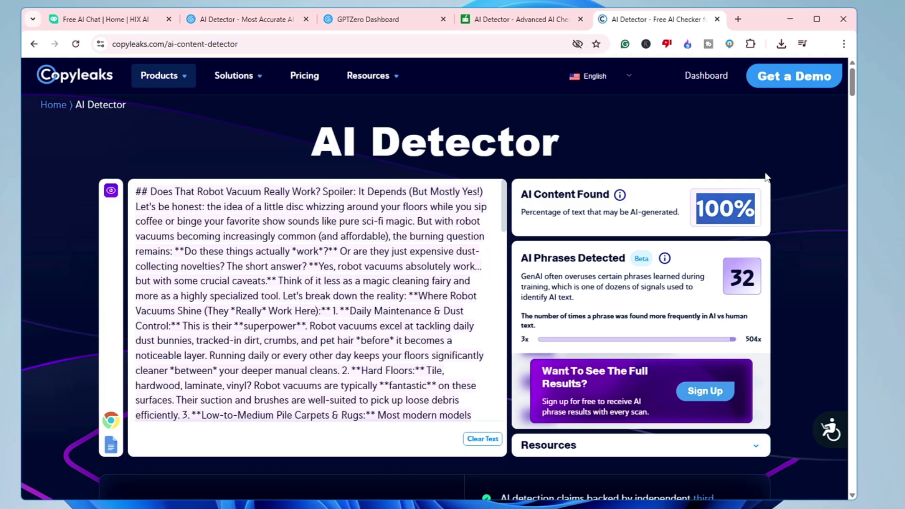
{"action": "left_click", "coordinate": [410, 25]}
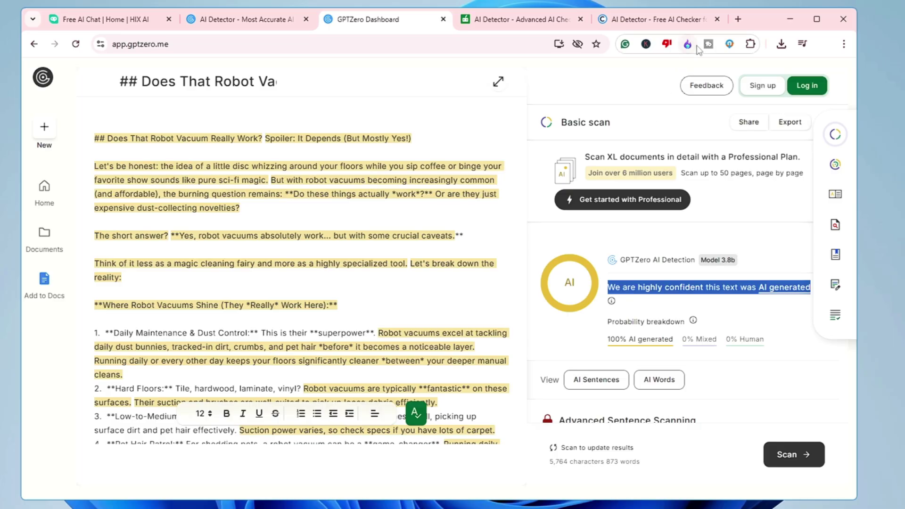
{"action": "left_click", "coordinate": [738, 20]}
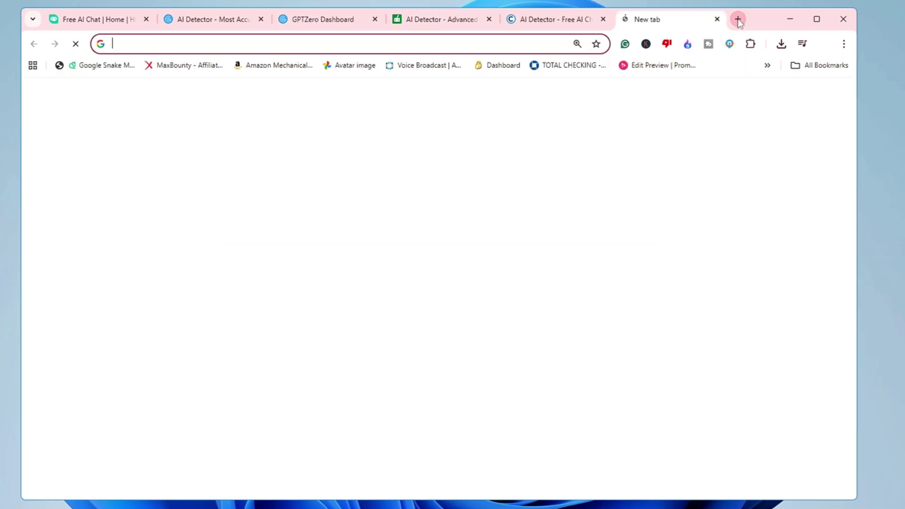
Load aihumanizer.ai in the new tab.
{"action": "type", "text": "ai"}
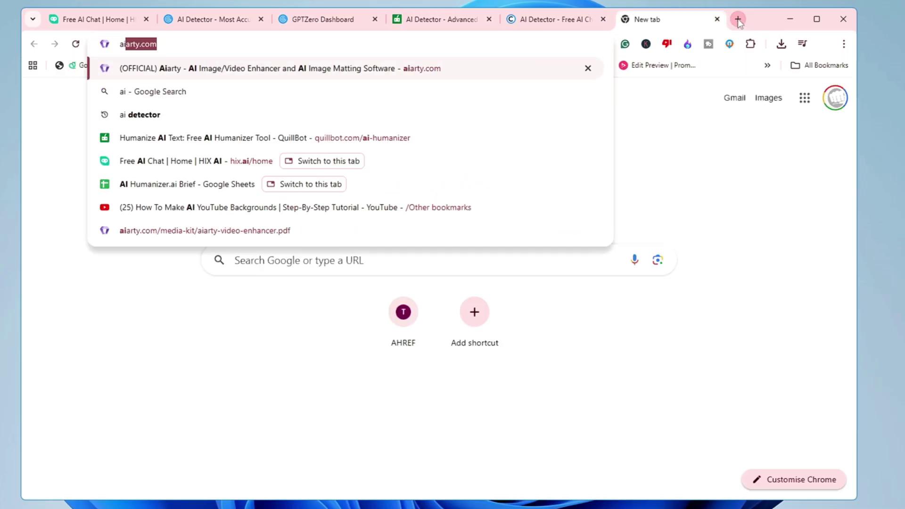
{"action": "type", "text": "humaz"}
{"action": "key", "text": "BackSpace"}
{"action": "type", "text": "nizer.ai"}
{"action": "key", "text": "Return"}
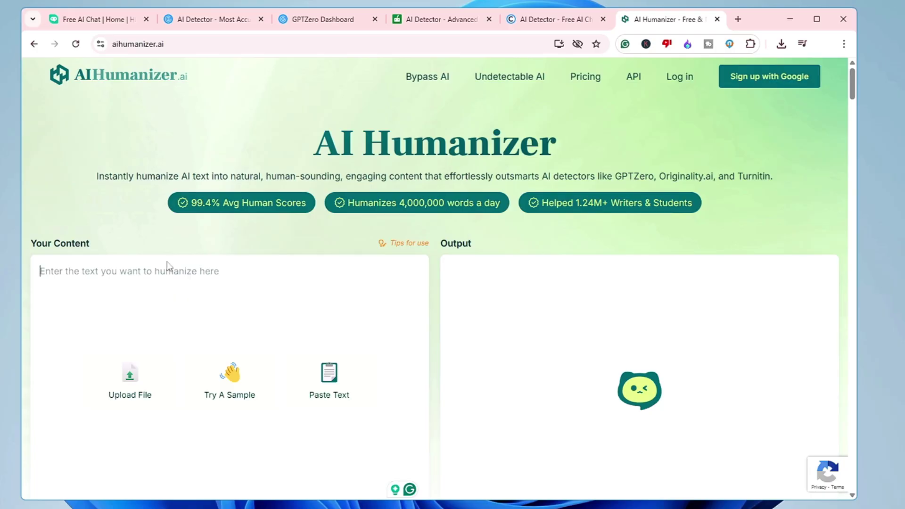
Copy the DeepSeek article from HIX AI, paste it into Your Content, and humanize it.
{"action": "left_click", "coordinate": [111, 18]}
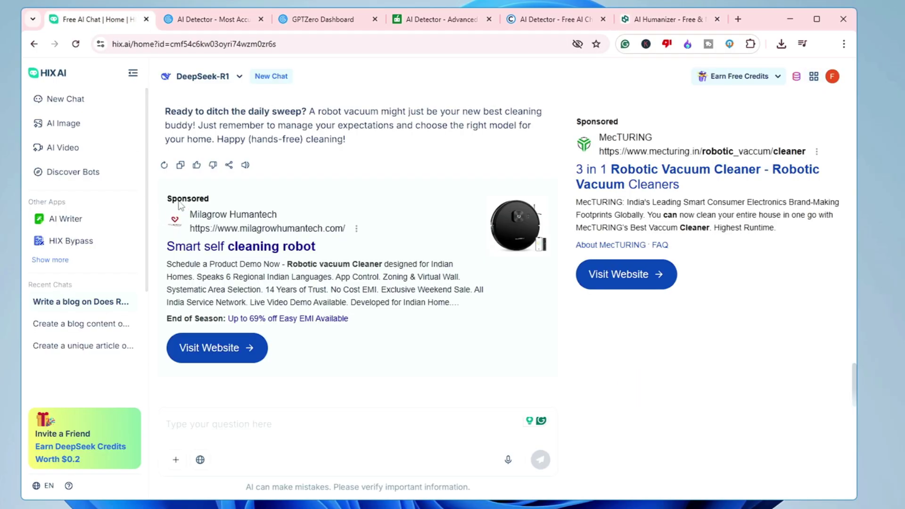
{"action": "left_click", "coordinate": [181, 166]}
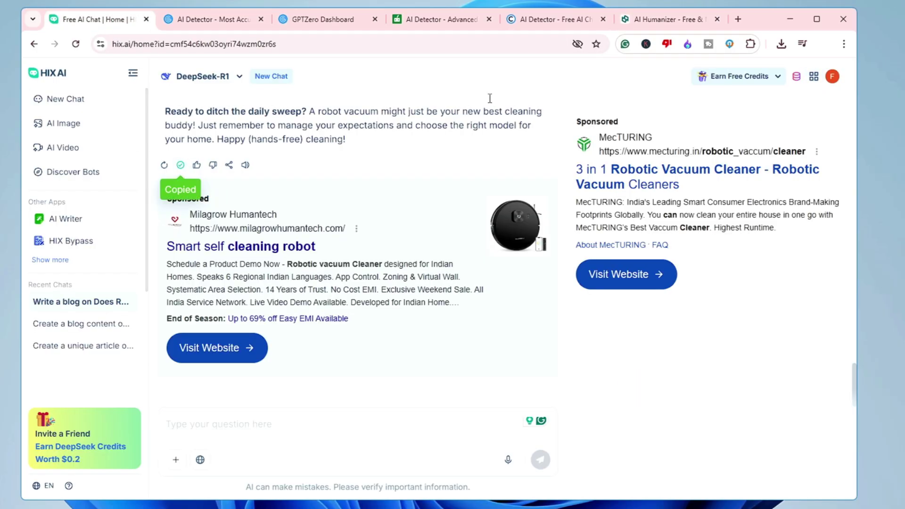
{"action": "left_click", "coordinate": [692, 21]}
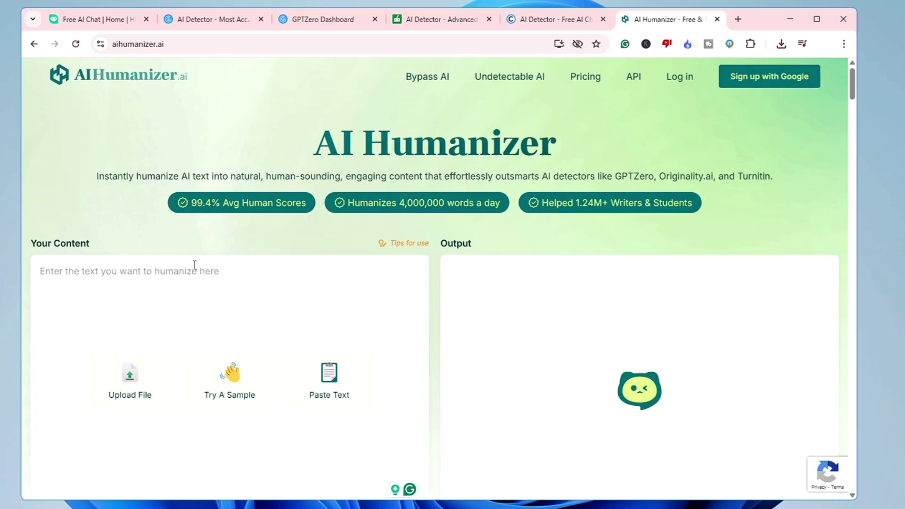
{"action": "left_click", "coordinate": [168, 271]}
{"action": "key", "text": "ctrl+v"}
{"action": "scroll", "coordinate": [334, 327], "scroll_direction": "down", "scroll_amount": 2}
{"action": "scroll", "coordinate": [272, 280], "scroll_direction": "up", "scroll_amount": 1}
{"action": "scroll", "coordinate": [272, 280], "scroll_direction": "up", "scroll_amount": 6}
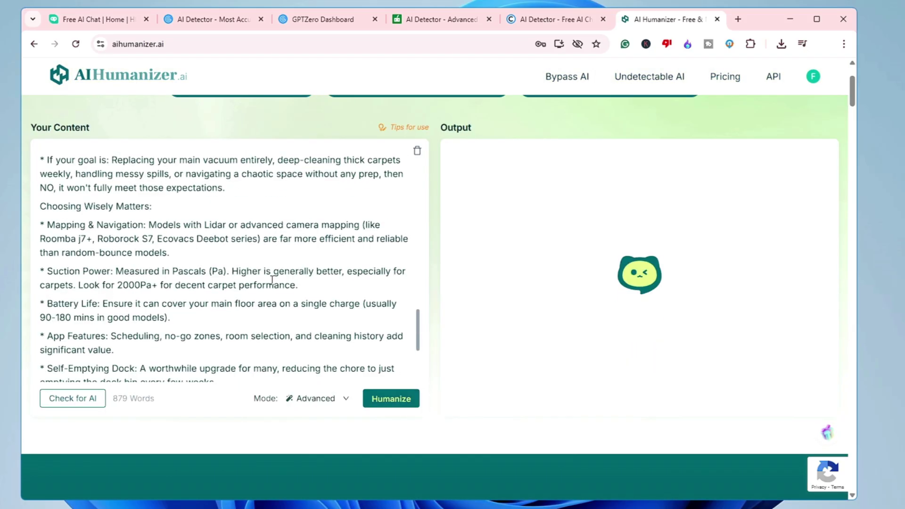
{"action": "left_click", "coordinate": [386, 405]}
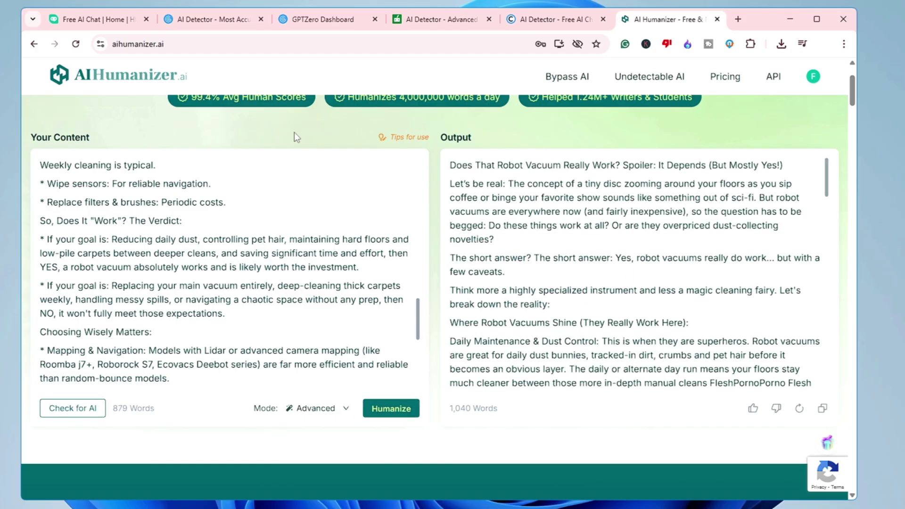
Review the 1,040-word humanized output and its human-written rating, then copy the rewrite.
{"action": "scroll", "coordinate": [524, 287], "scroll_direction": "up", "scroll_amount": 6}
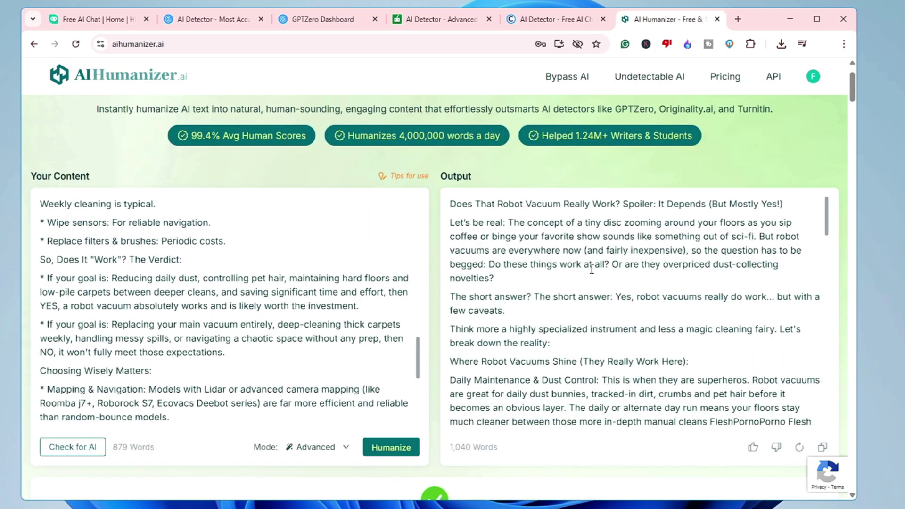
{"action": "scroll", "coordinate": [591, 270], "scroll_direction": "down", "scroll_amount": 20}
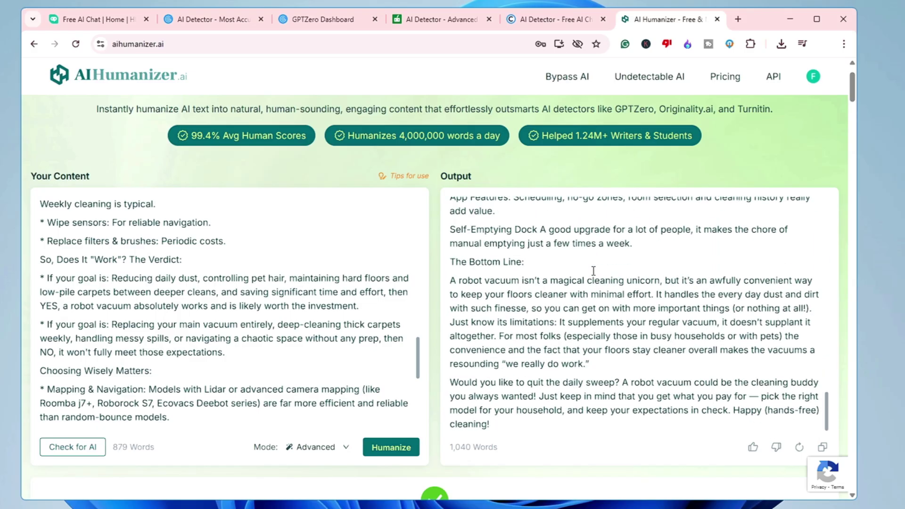
{"action": "scroll", "coordinate": [593, 271], "scroll_direction": "down", "scroll_amount": 4}
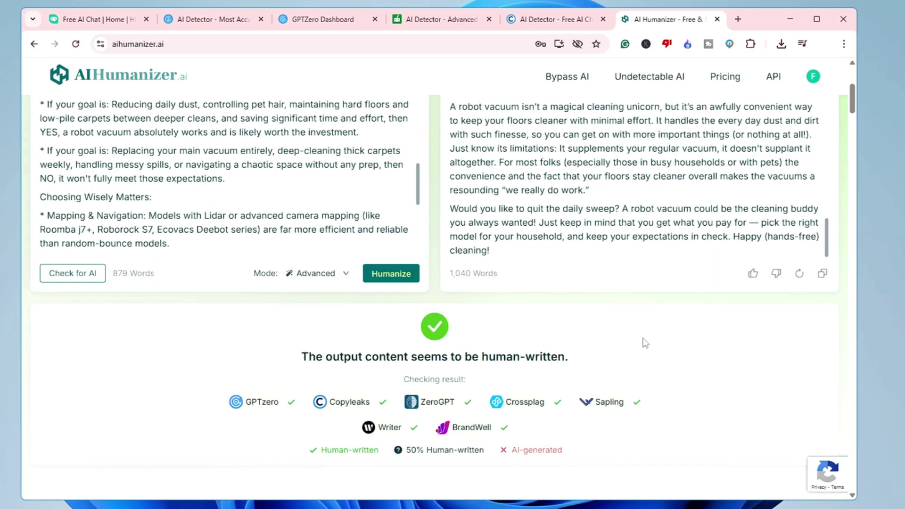
{"action": "scroll", "coordinate": [645, 340], "scroll_direction": "up", "scroll_amount": 4}
{"action": "scroll", "coordinate": [657, 305], "scroll_direction": "up", "scroll_amount": 6}
{"action": "scroll", "coordinate": [660, 295], "scroll_direction": "up", "scroll_amount": 5}
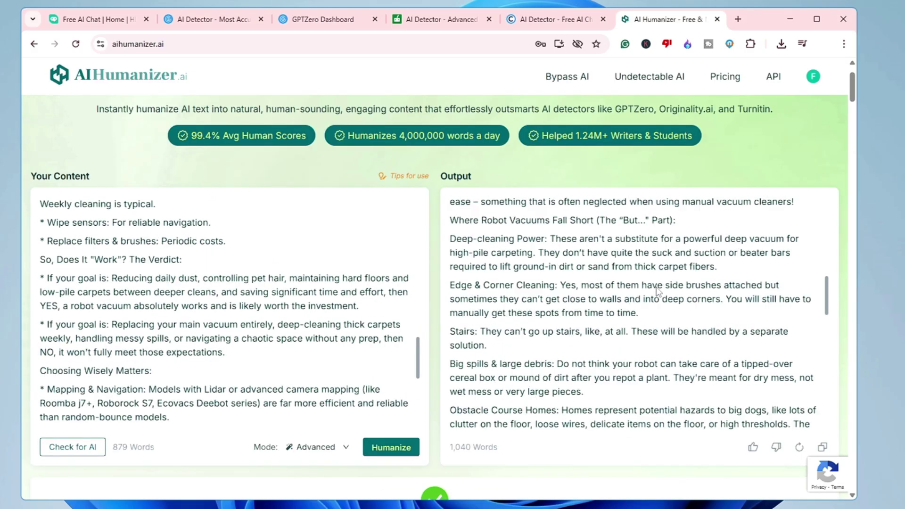
{"action": "scroll", "coordinate": [289, 275], "scroll_direction": "up", "scroll_amount": 10}
{"action": "scroll", "coordinate": [545, 311], "scroll_direction": "up", "scroll_amount": 5}
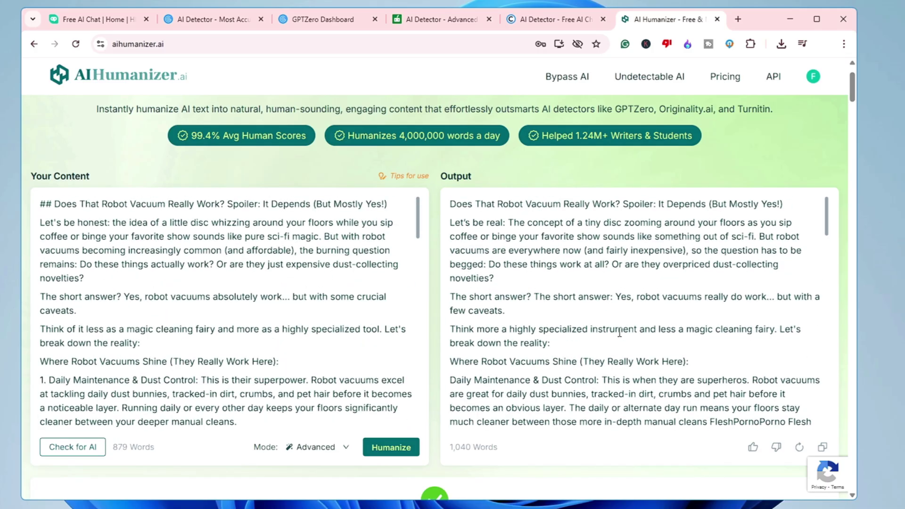
{"action": "scroll", "coordinate": [651, 340], "scroll_direction": "down", "scroll_amount": 5}
{"action": "scroll", "coordinate": [651, 339], "scroll_direction": "down", "scroll_amount": 3}
{"action": "left_click", "coordinate": [823, 447]}
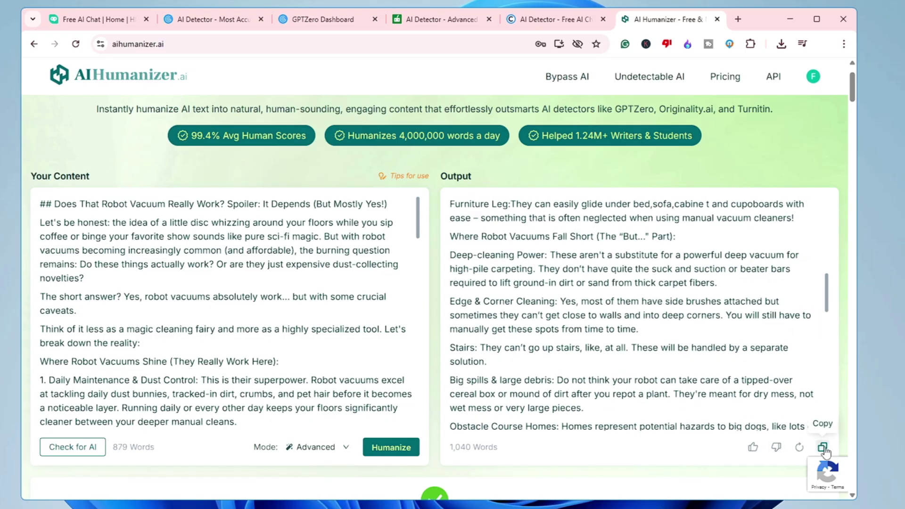
Replace GPTZero's text with the humanized article and rescan it.
{"action": "left_click", "coordinate": [307, 21]}
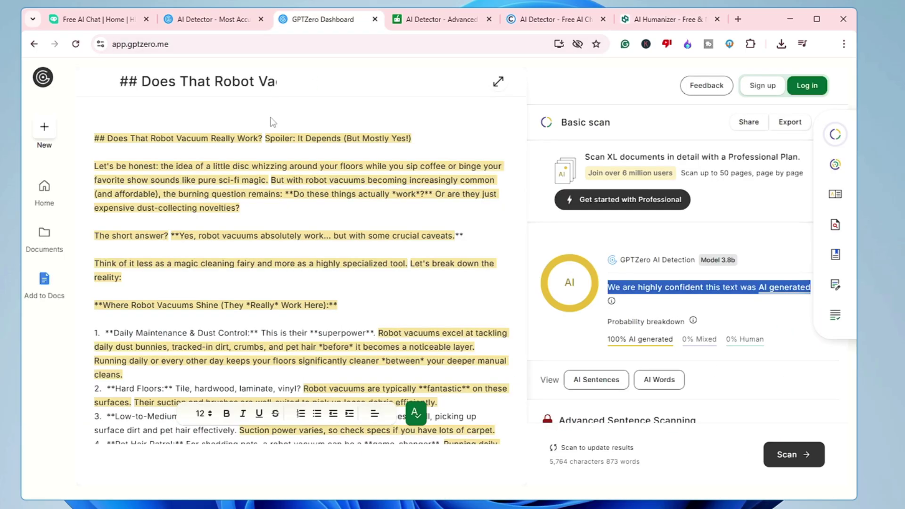
{"action": "left_click", "coordinate": [279, 197]}
{"action": "key", "text": "ctrl+a"}
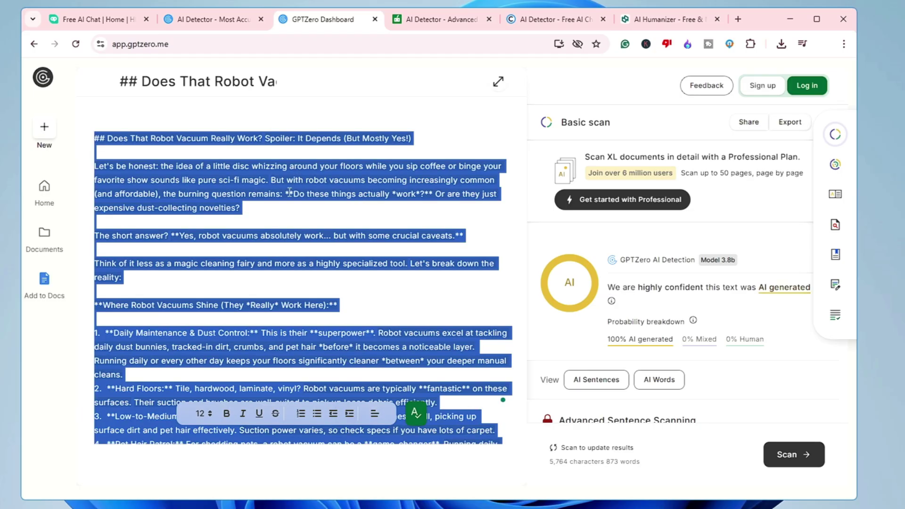
{"action": "key", "text": "BackSpace"}
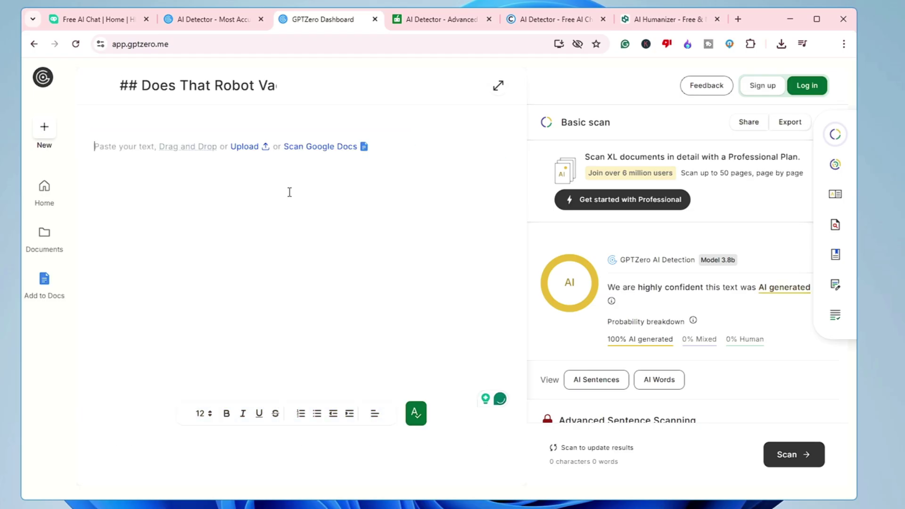
{"action": "key", "text": "ctrl+v"}
{"action": "scroll", "coordinate": [385, 346], "scroll_direction": "down", "scroll_amount": 1}
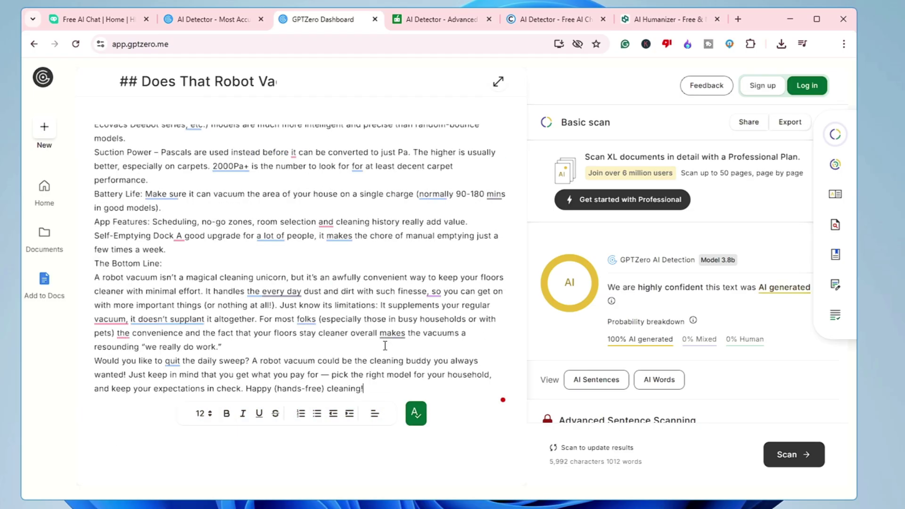
{"action": "left_click", "coordinate": [787, 455]}
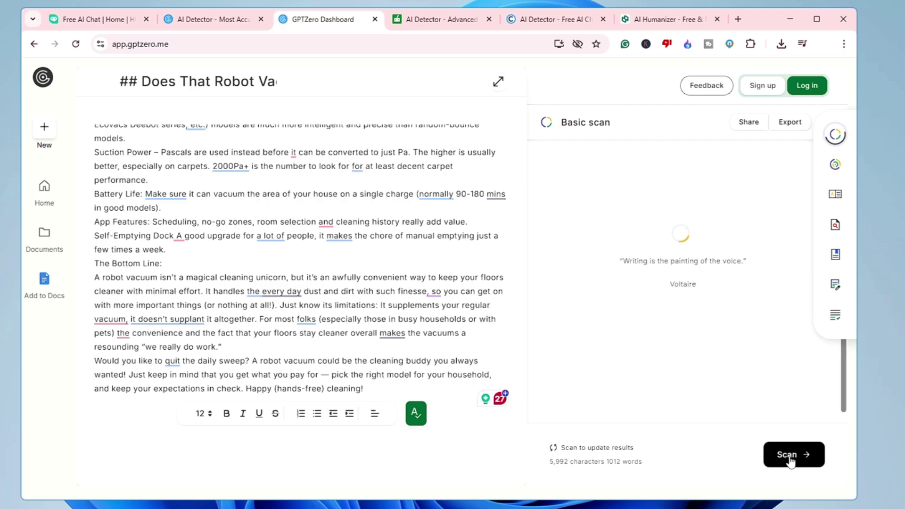
Swap QuillBot's detector text for the humanized article and run Detect AI.
{"action": "left_click", "coordinate": [441, 23]}
{"action": "left_click", "coordinate": [360, 218]}
{"action": "key", "text": "ctrl+a"}
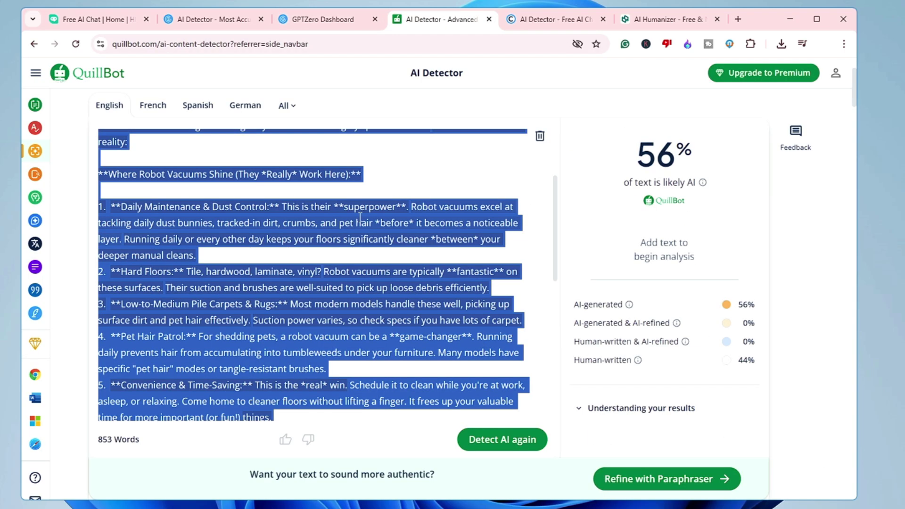
{"action": "key", "text": "BackSpace"}
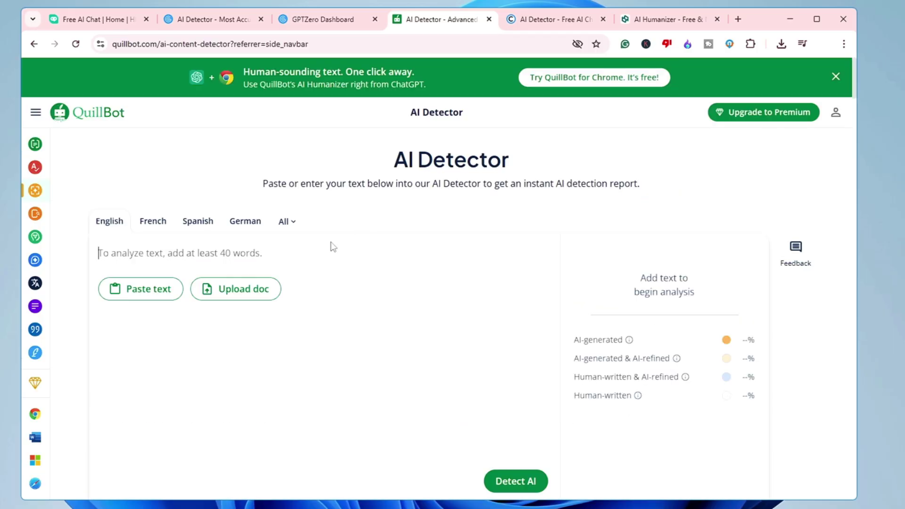
{"action": "key", "text": "ctrl+v"}
{"action": "left_click", "coordinate": [515, 480]}
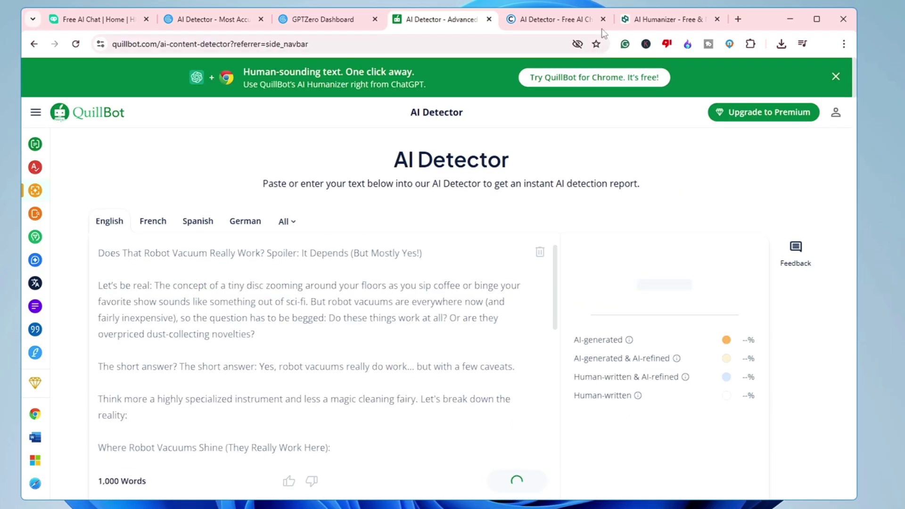
Paste the humanized article into Copyleaks, start its scan, and return to GPTZero.
{"action": "left_click", "coordinate": [568, 21]}
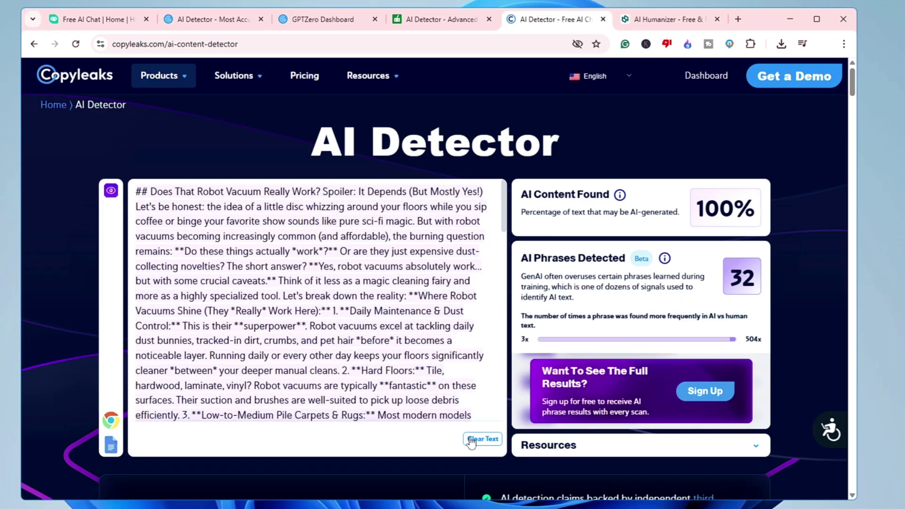
{"action": "left_click", "coordinate": [481, 439]}
{"action": "key", "text": "ctrl+v"}
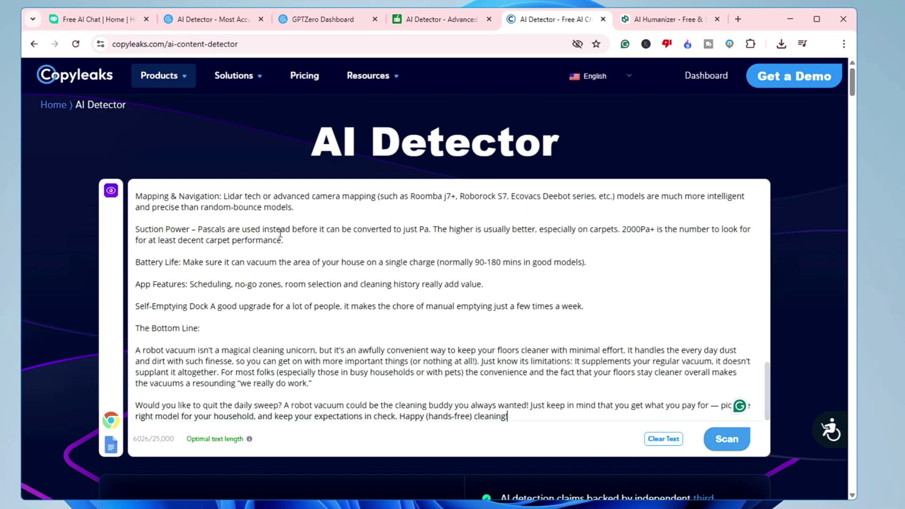
{"action": "left_click", "coordinate": [731, 439]}
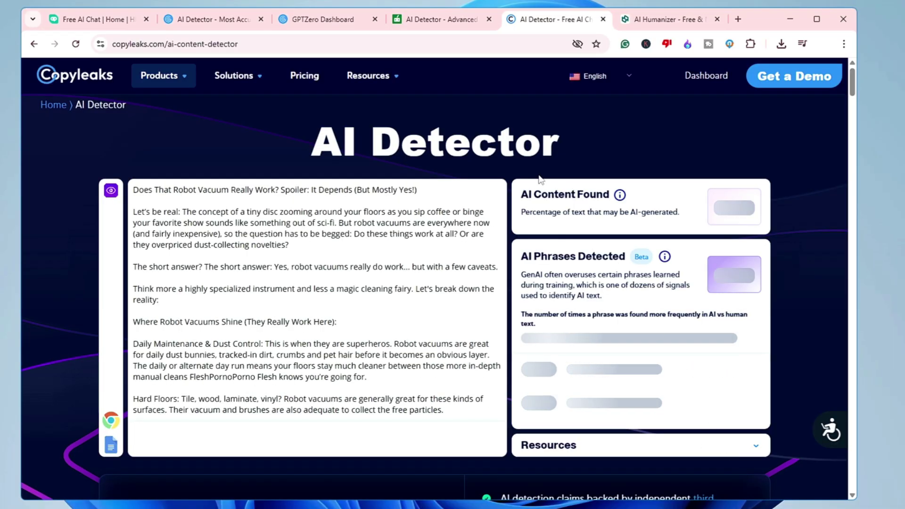
{"action": "left_click", "coordinate": [337, 27]}
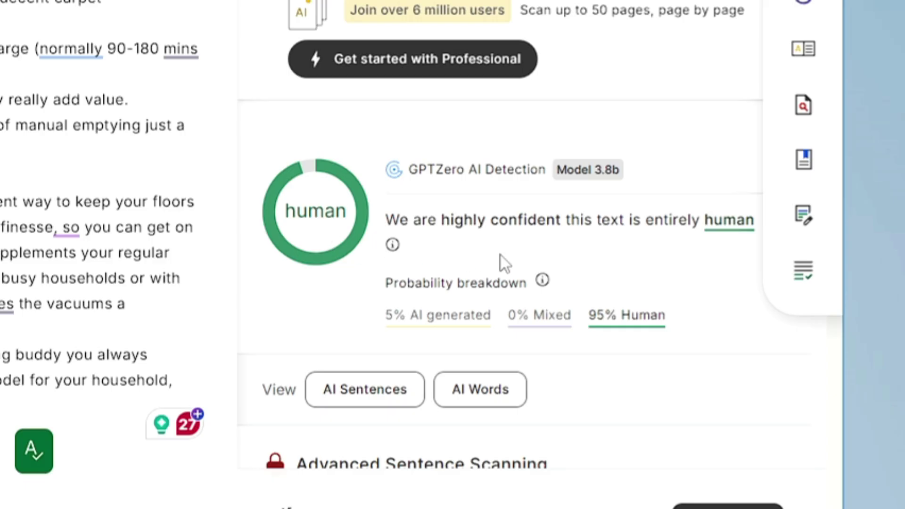
Highlight GPTZero's human verdict and its 95% Human figure.
{"action": "left_click_drag", "start_coordinate": [385, 220], "coordinate": [738, 232]}
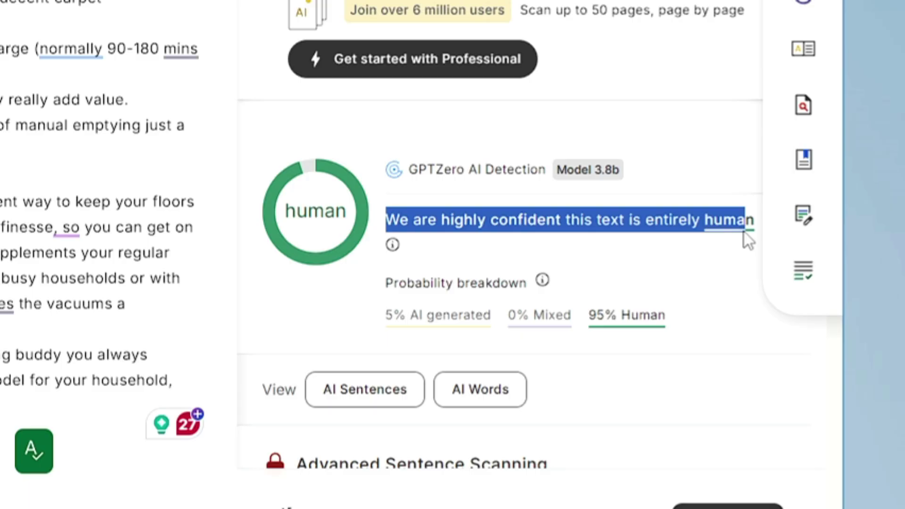
{"action": "left_click_drag", "start_coordinate": [672, 316], "coordinate": [586, 319]}
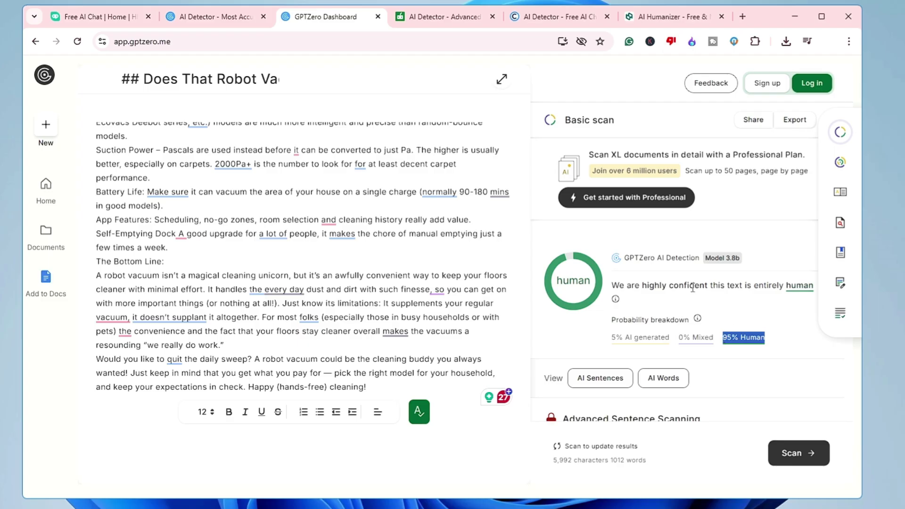
{"action": "left_click_drag", "start_coordinate": [693, 288], "coordinate": [611, 286]}
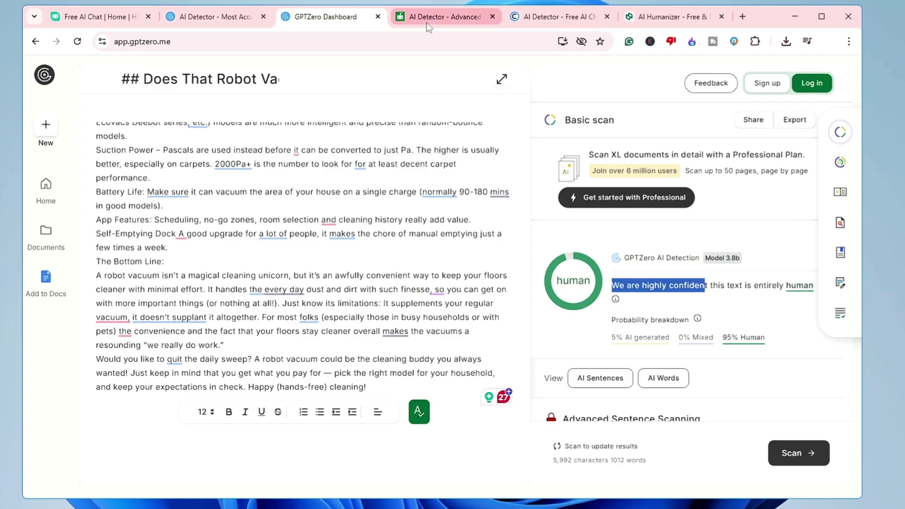
Highlight QuillBot's Human-written score of 1% AI.
{"action": "left_click", "coordinate": [426, 22]}
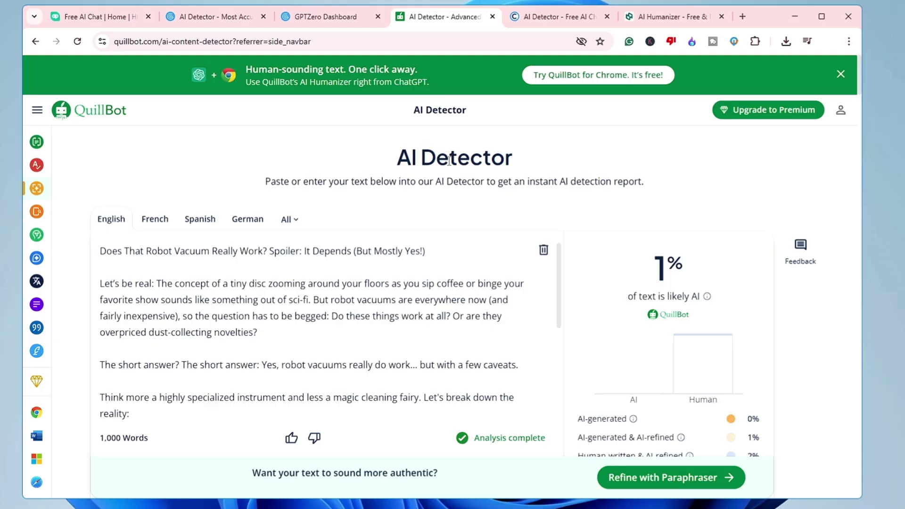
{"action": "scroll", "coordinate": [556, 262], "scroll_direction": "down", "scroll_amount": 2}
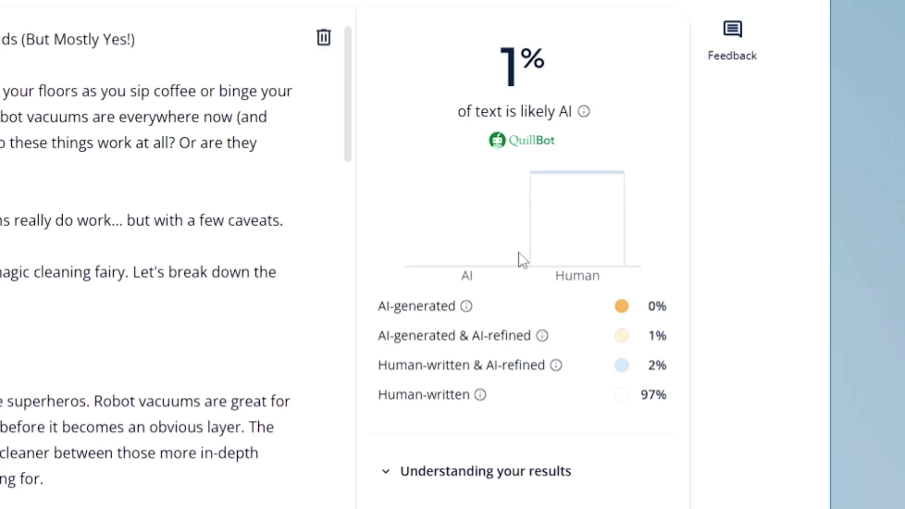
{"action": "left_click_drag", "start_coordinate": [380, 395], "coordinate": [471, 393]}
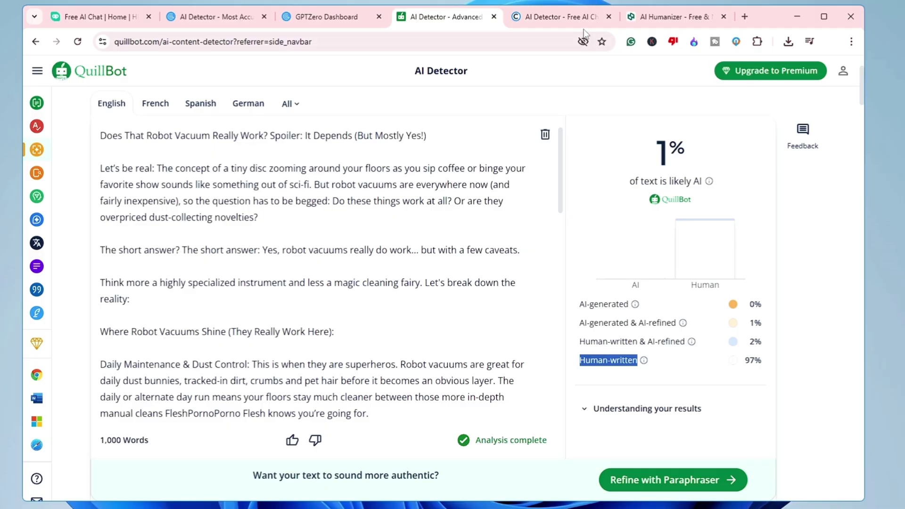
Highlight Copyleaks' No AI Content Found verdict and article title, then return to HIX AI.
{"action": "left_click", "coordinate": [569, 17]}
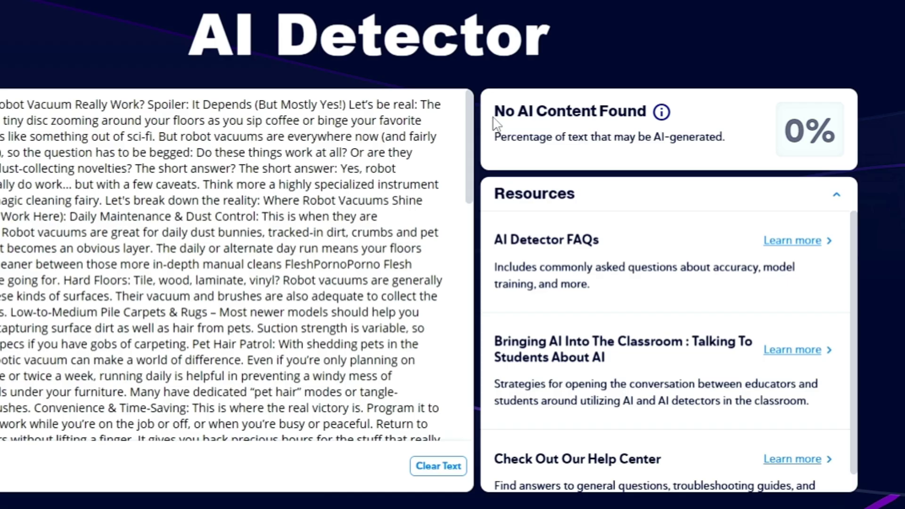
{"action": "left_click_drag", "start_coordinate": [526, 193], "coordinate": [635, 195]}
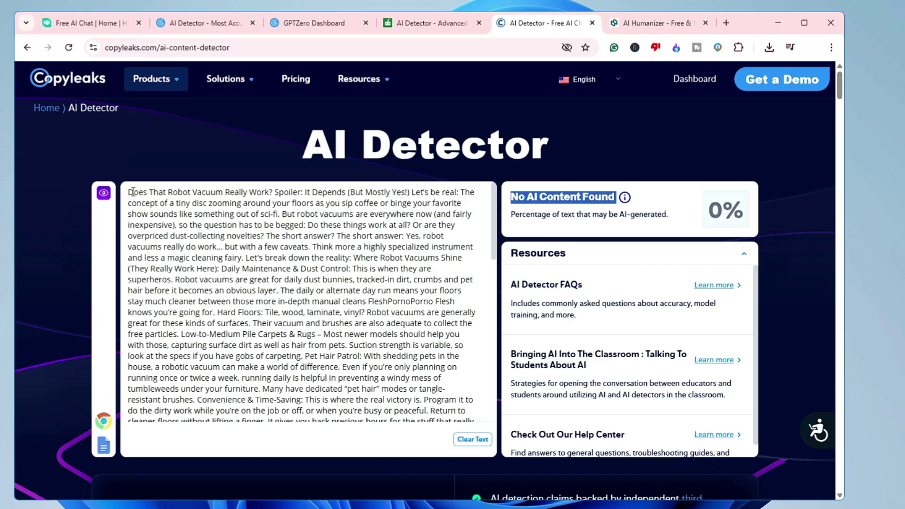
{"action": "left_click_drag", "start_coordinate": [132, 191], "coordinate": [455, 194]}
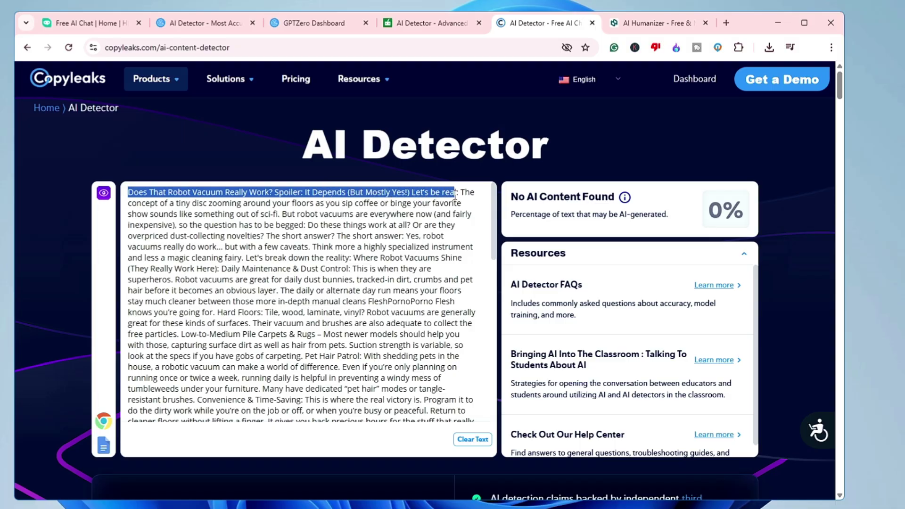
{"action": "left_click", "coordinate": [89, 29]}
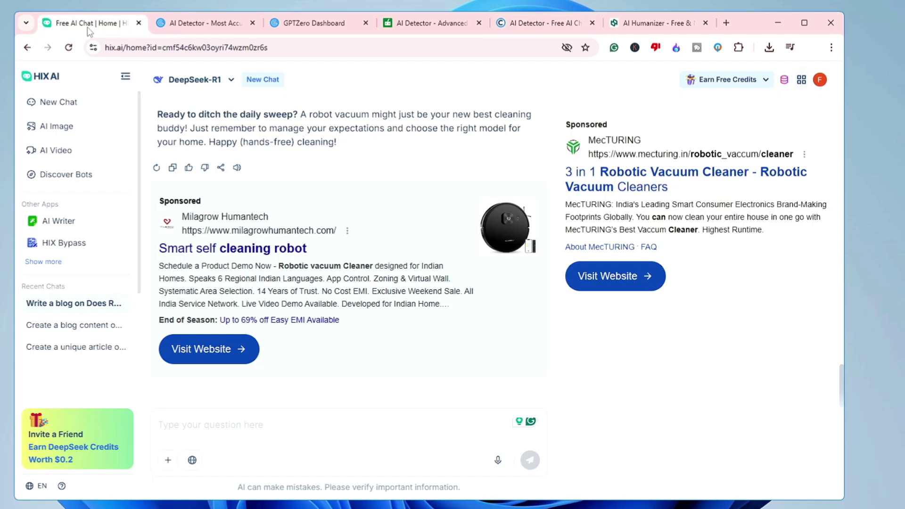
Highlight the opening of AI Humanizer's humanized output.
{"action": "left_click", "coordinate": [655, 23]}
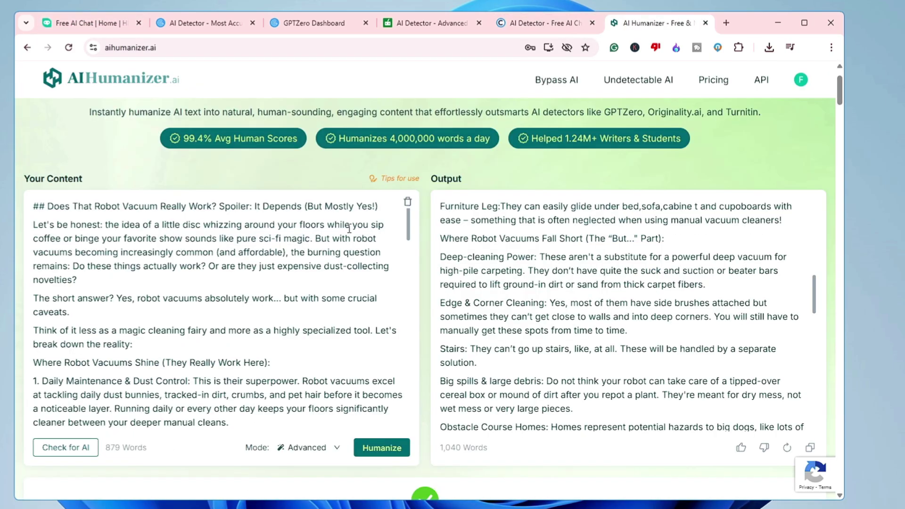
{"action": "scroll", "coordinate": [492, 249], "scroll_direction": "up", "scroll_amount": 10}
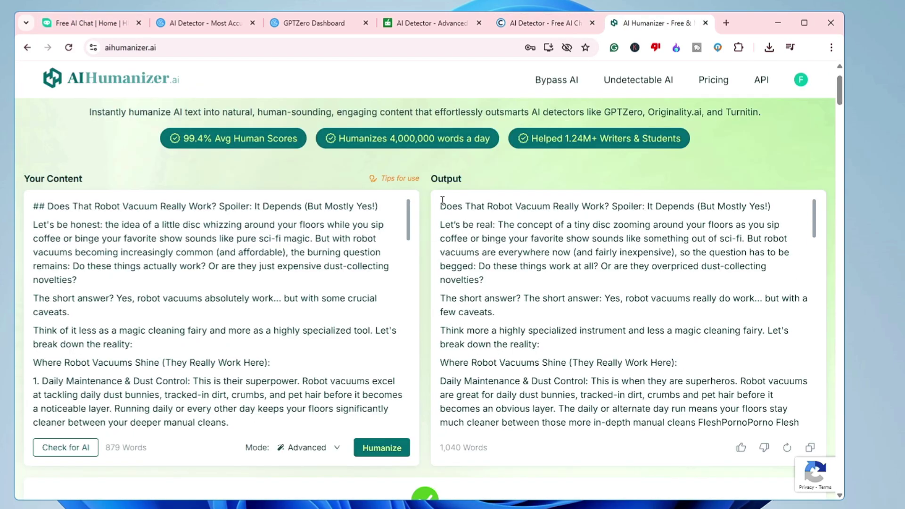
{"action": "left_click_drag", "start_coordinate": [441, 206], "coordinate": [764, 234]}
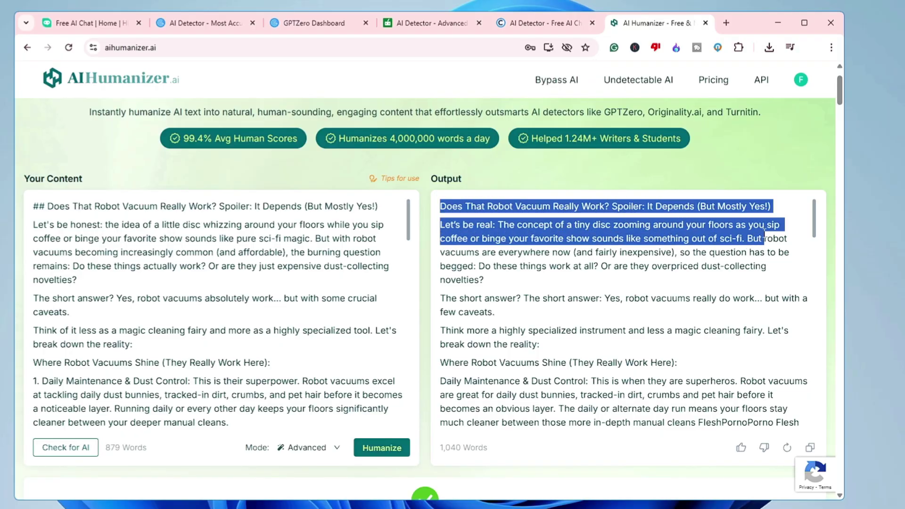
{"action": "left_click", "coordinate": [605, 260]}
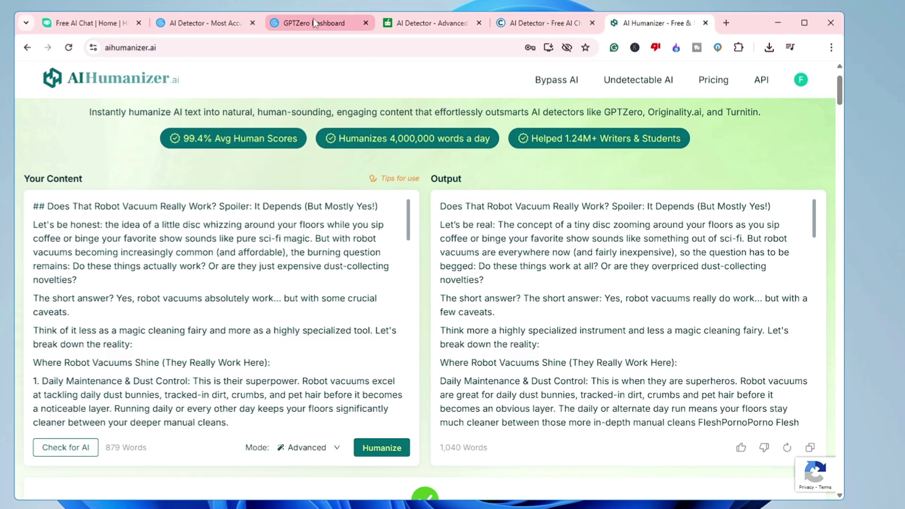
Highlight Copyleaks' No AI Content Found verdict, then view QuillBot's 1% AI result.
{"action": "left_click", "coordinate": [542, 23]}
{"action": "left_click_drag", "start_coordinate": [514, 194], "coordinate": [615, 197]}
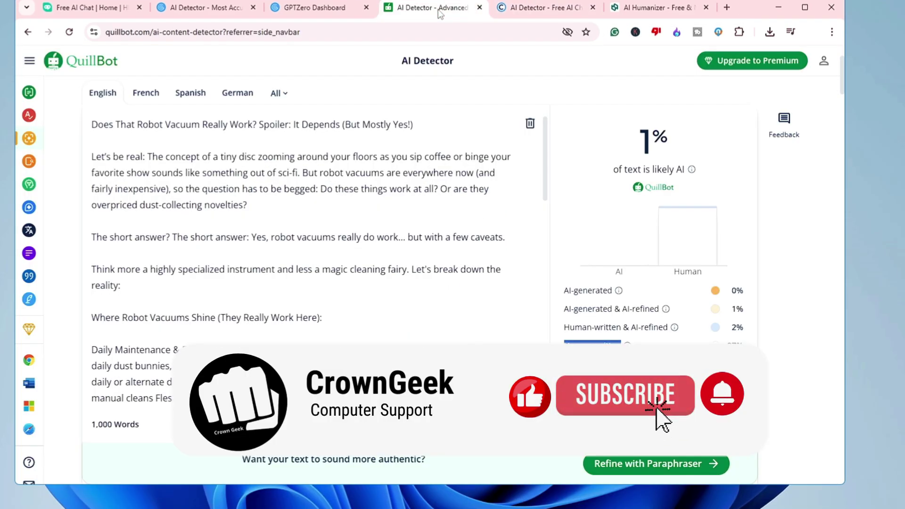
{"action": "left_click", "coordinate": [424, 23]}
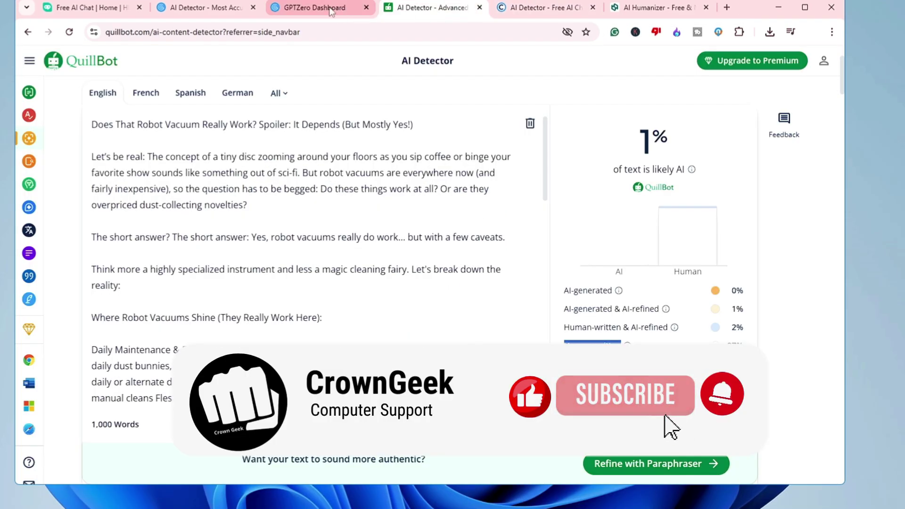